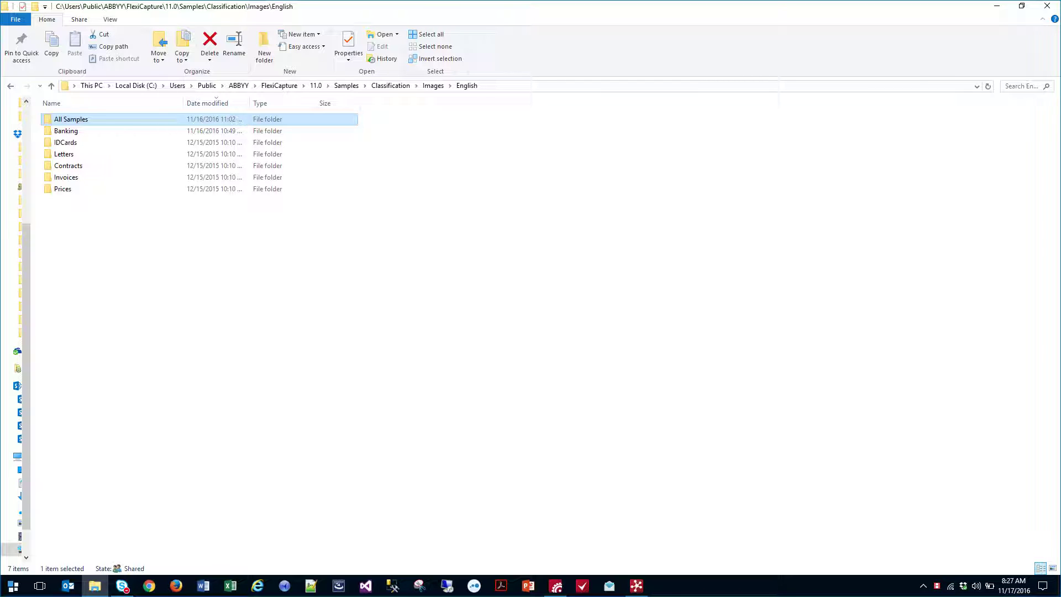
# Switch to the FlexiCapture Classification Designer and select the AutoClassifier.clsproj project root
pyautogui.click(556, 586)
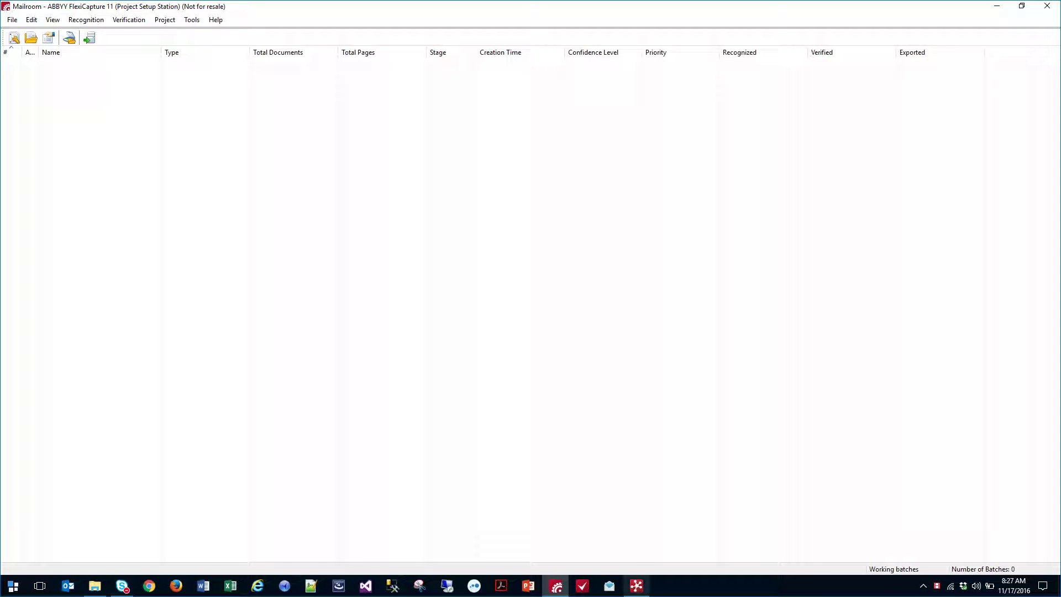
pyautogui.hotkey('alt', 'Tab')
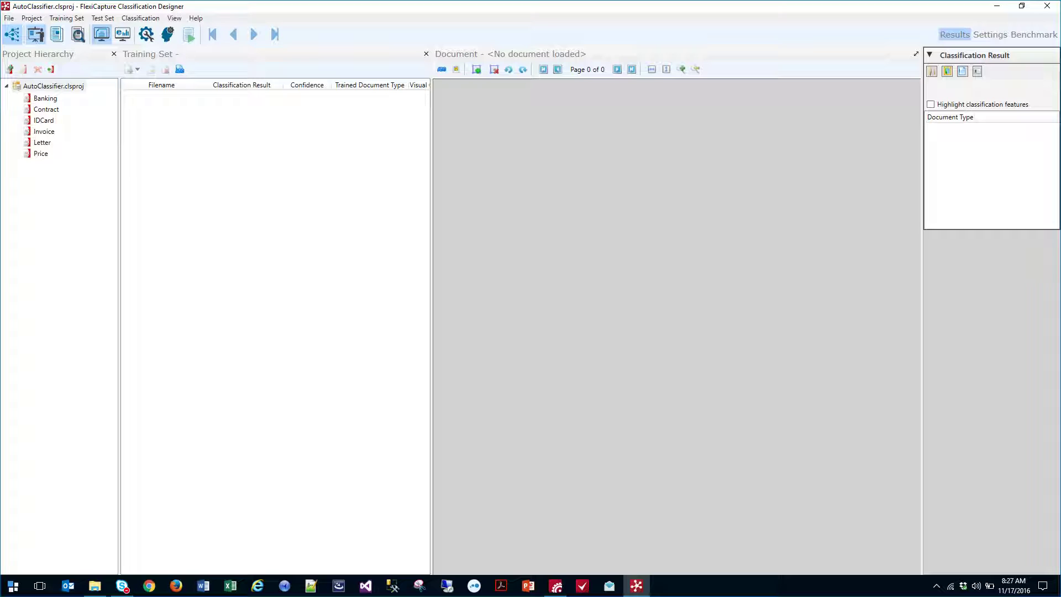
pyautogui.click(53, 87)
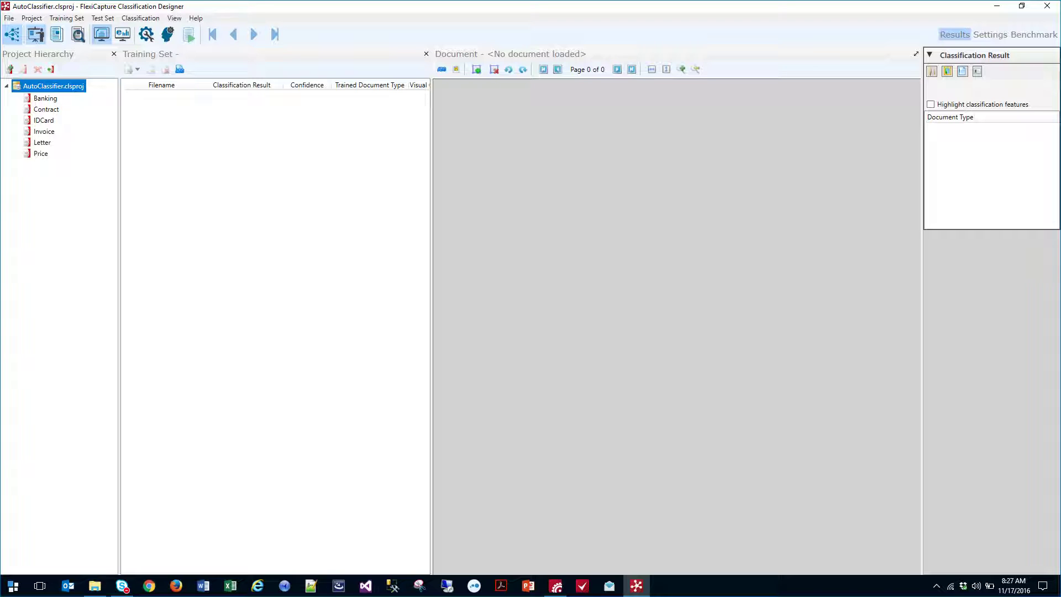
# Switch to File Explorer and look through the Banking, Letters and Invoices sample folders to see which documents they hold
pyautogui.click(95, 586)
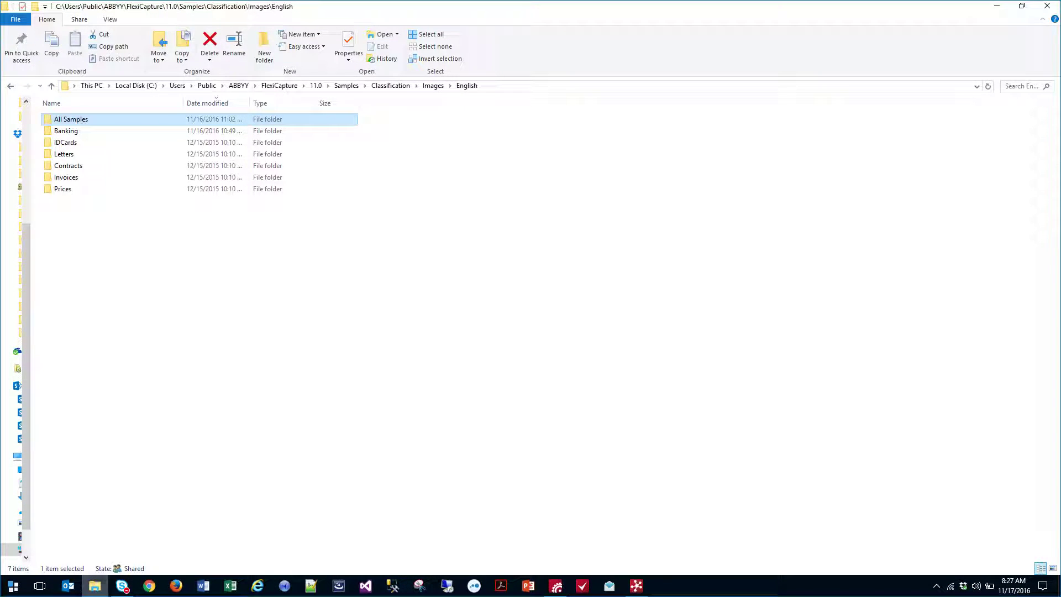
pyautogui.moveTo(125, 252); pyautogui.dragTo(128, 134)
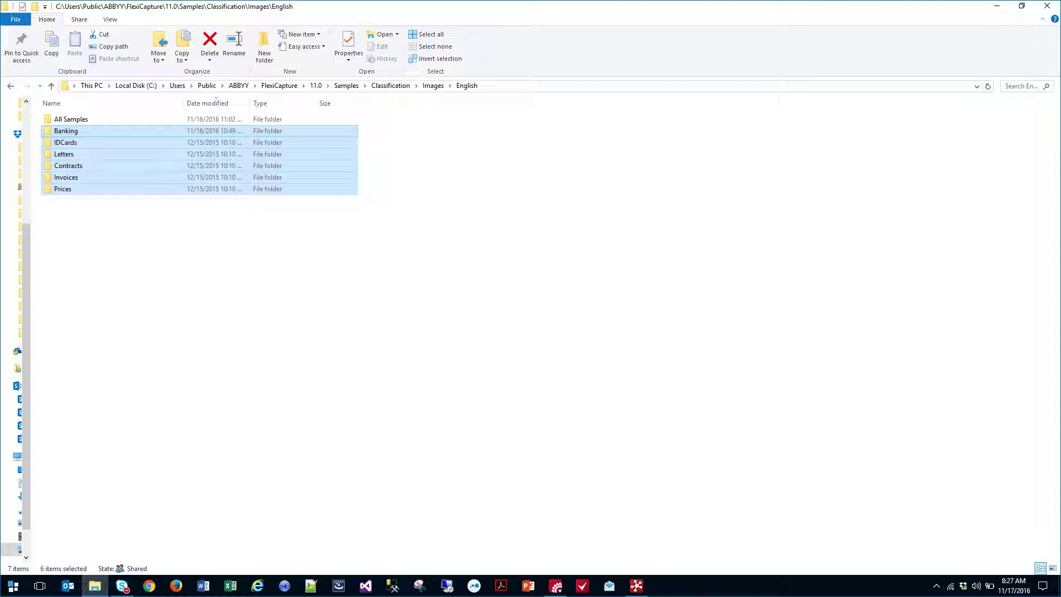
pyautogui.doubleClick(83, 130)
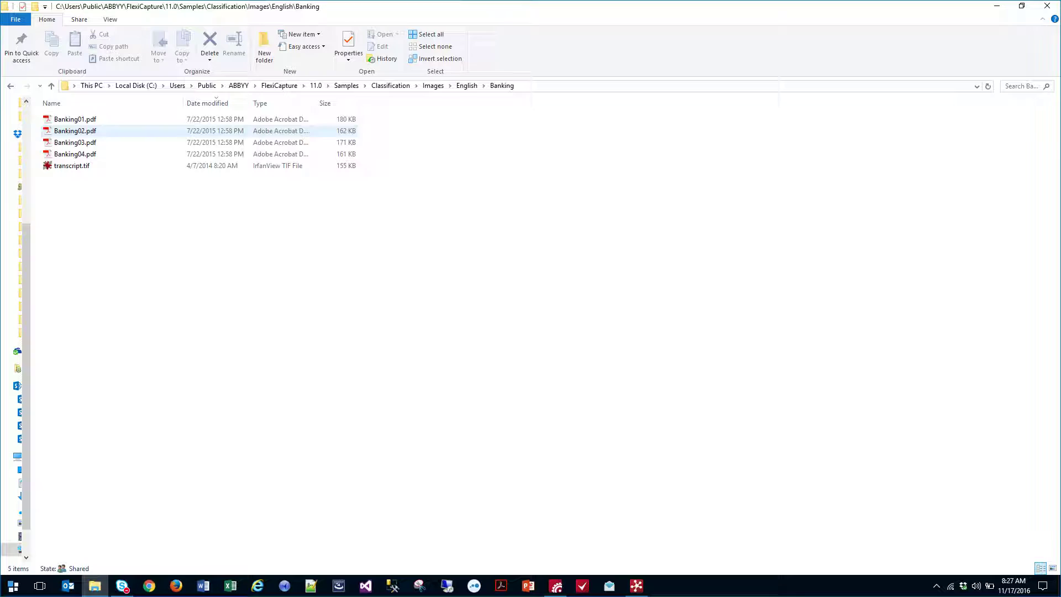
pyautogui.hotkey('alt', 'Left')
pyautogui.doubleClick(74, 154)
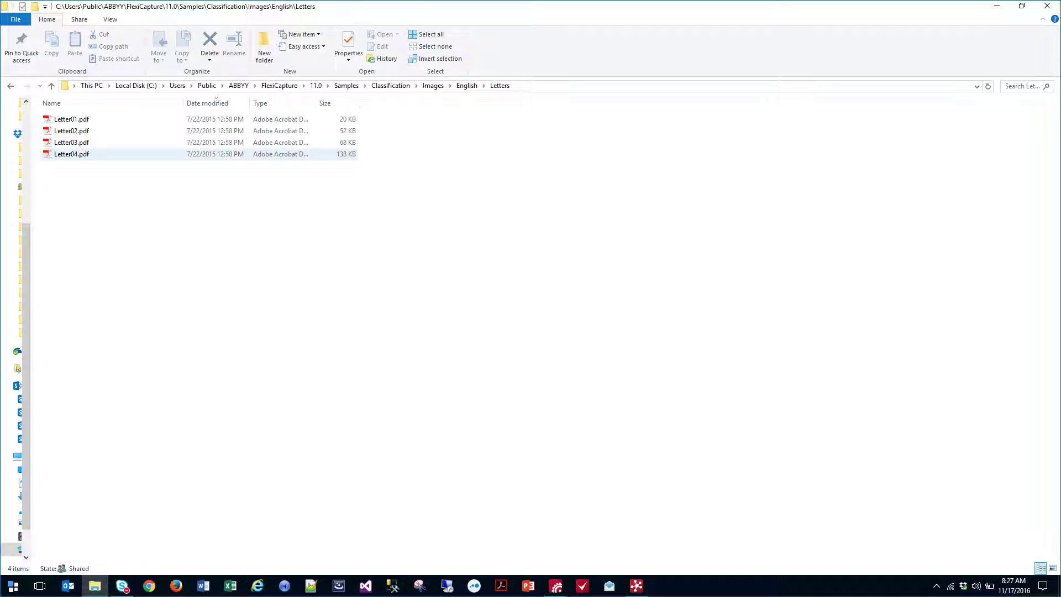
pyautogui.hotkey('alt', 'Left')
pyautogui.press('Down')
pyautogui.press('Down')
pyautogui.press('Return')
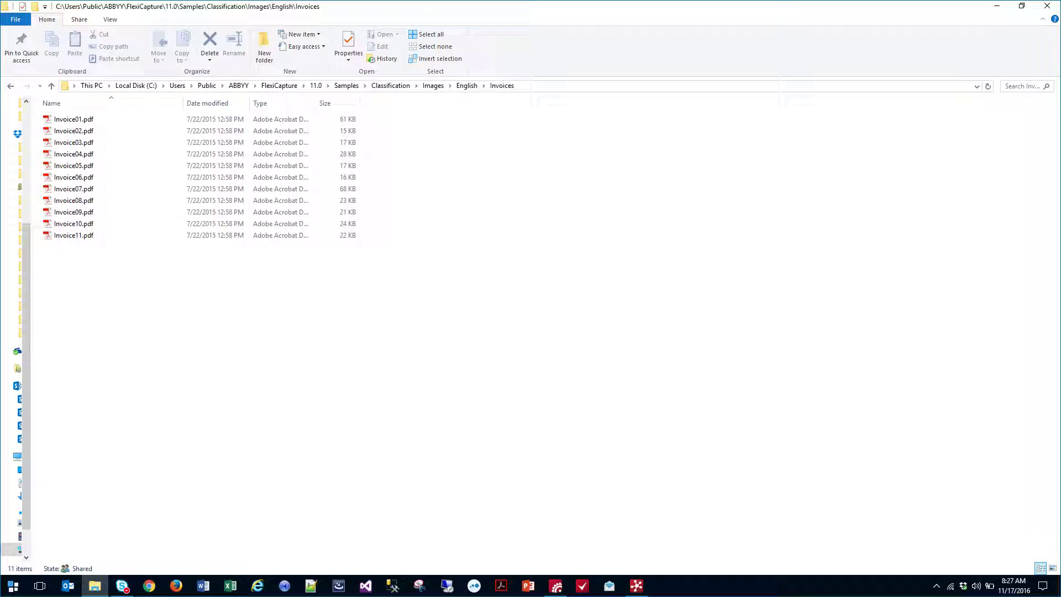
pyautogui.hotkey('alt', 'Left')
pyautogui.click(997, 7)
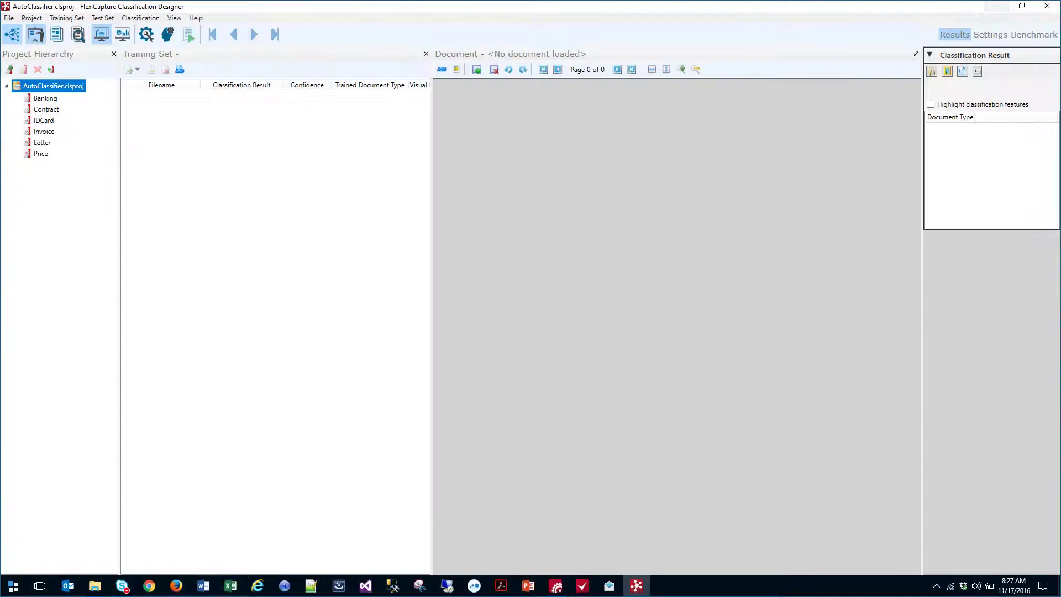
# Examine the Banking training set and the project's test documents view, ending on the training set of the project root
pyautogui.click(45, 99)
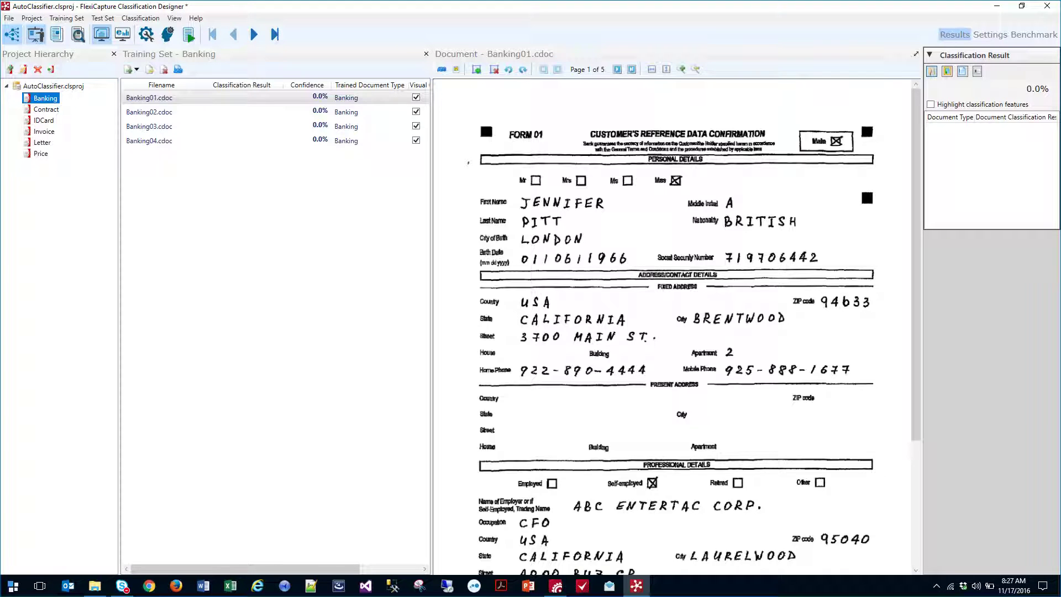
pyautogui.click(53, 87)
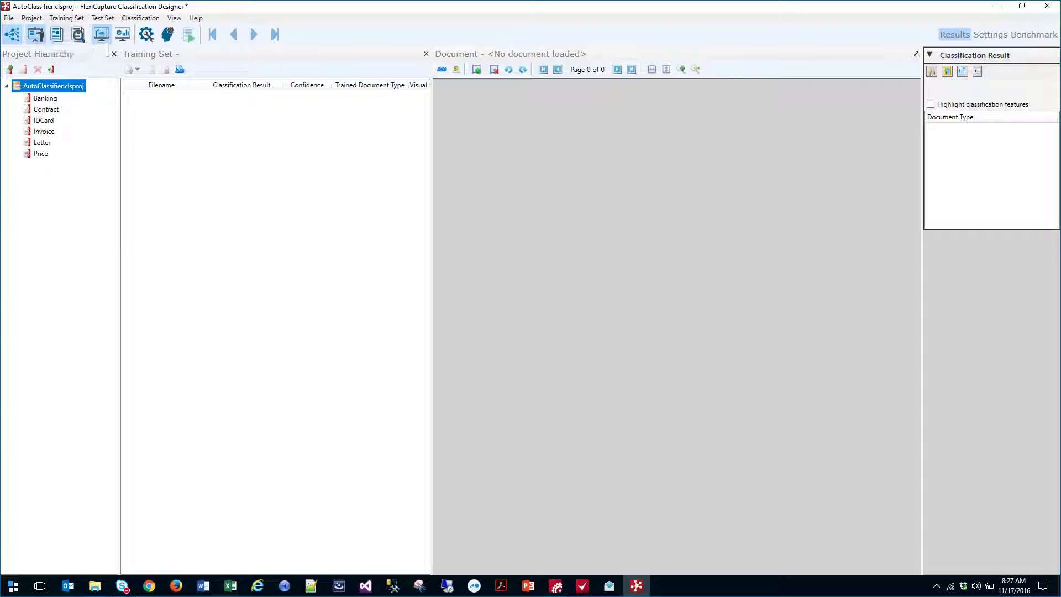
pyautogui.click(57, 34)
pyautogui.click(35, 35)
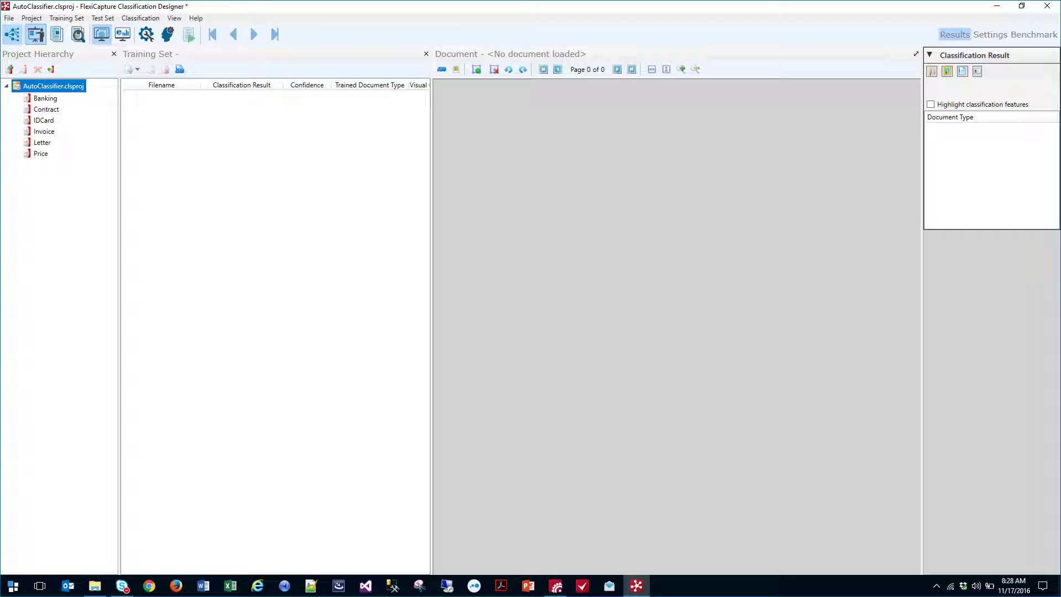
pyautogui.click(57, 34)
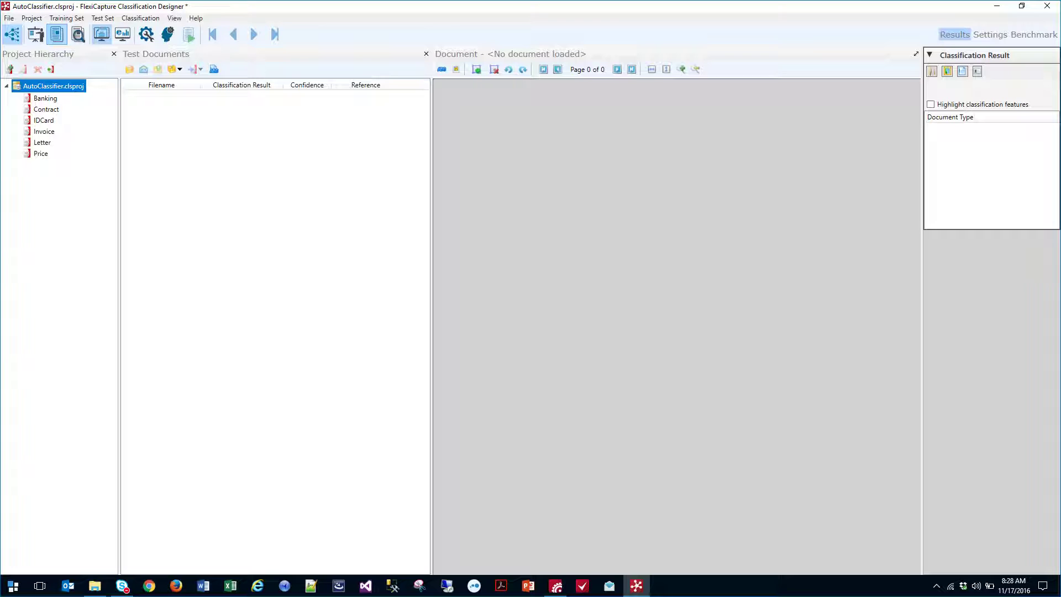
pyautogui.click(35, 35)
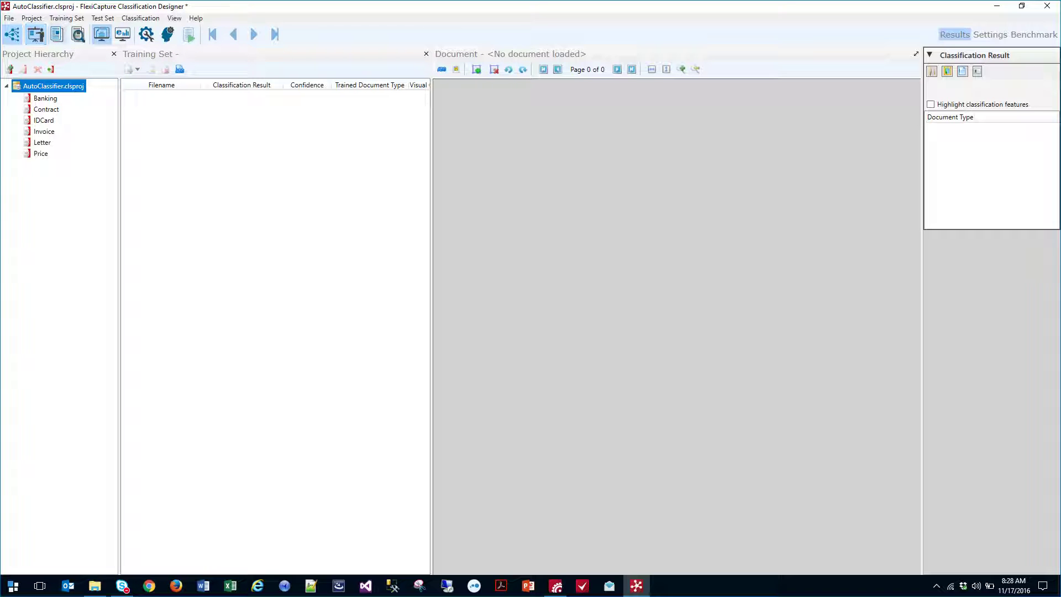
# Classify all the Banking training documents, from Banking01 through Banking04
pyautogui.click(45, 98)
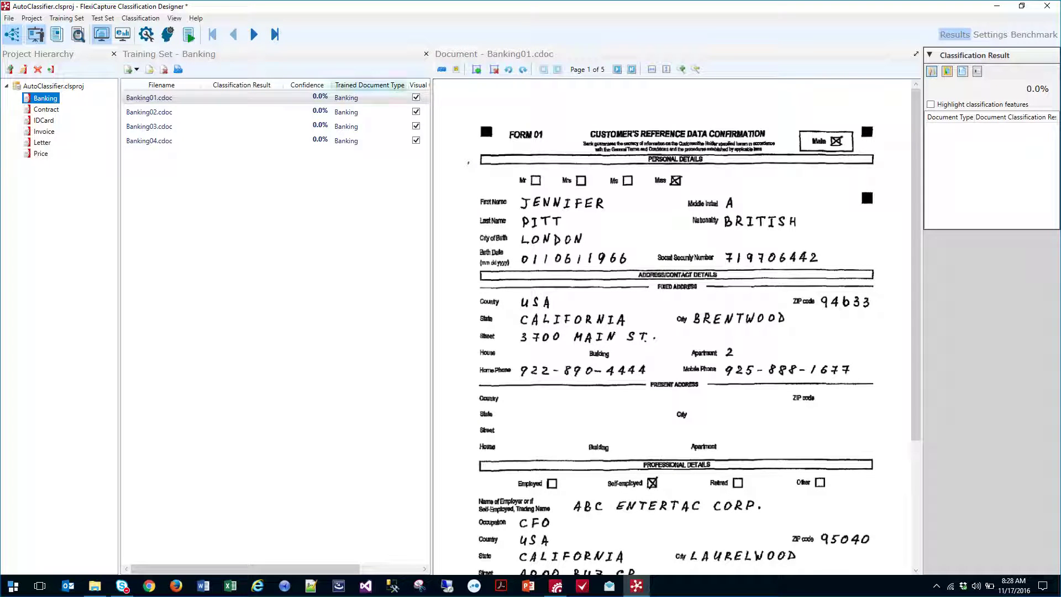
pyautogui.click(150, 98)
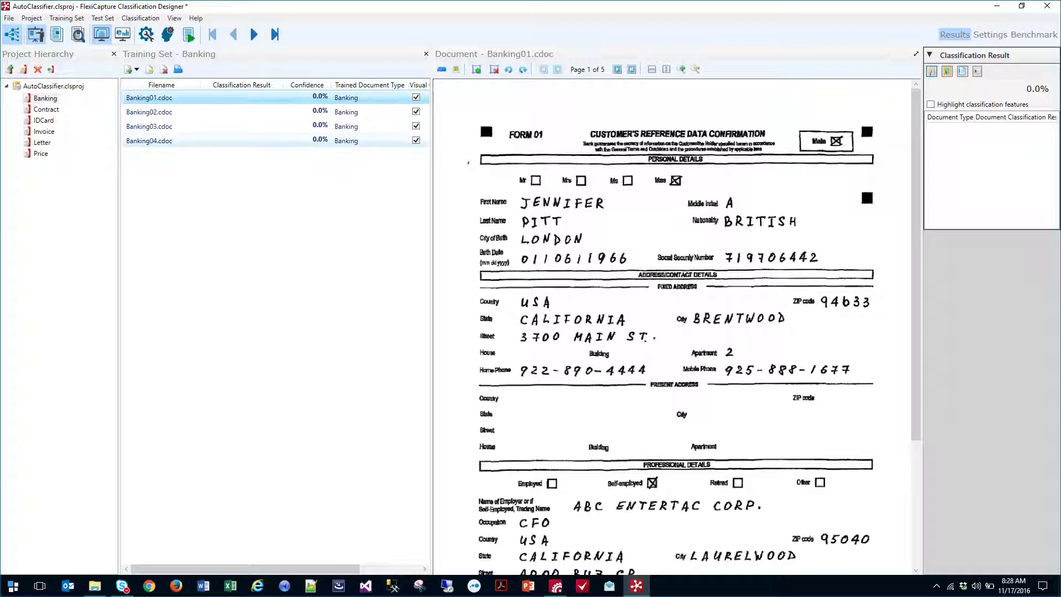
pyautogui.keyDown('shift'); pyautogui.click(149, 141); pyautogui.keyUp('shift')
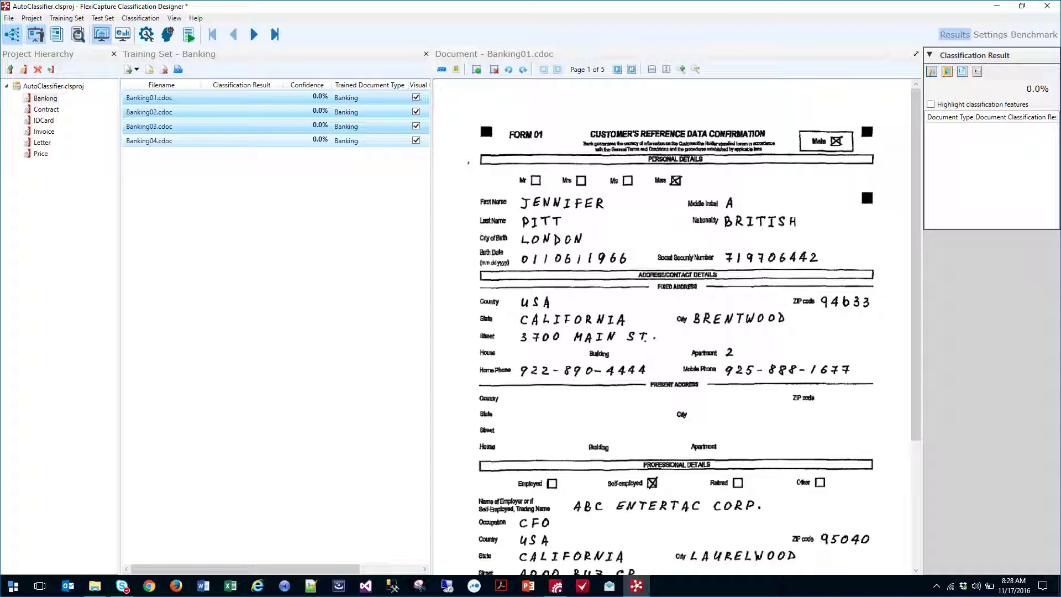
pyautogui.click(188, 35)
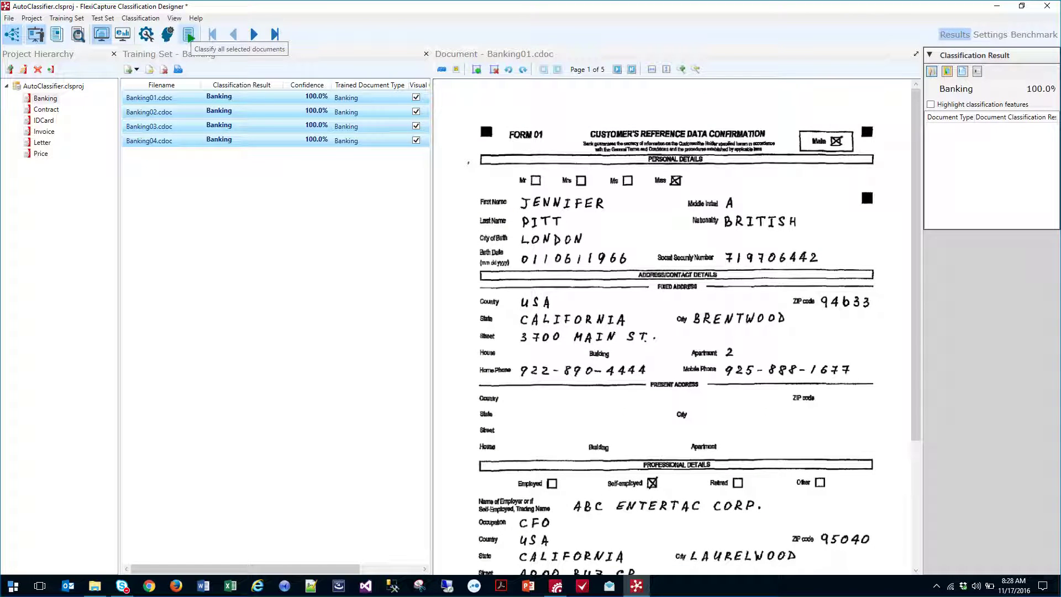
# Classify all the documents in the Contract training set, from Contract01 through Contract04
pyautogui.click(46, 109)
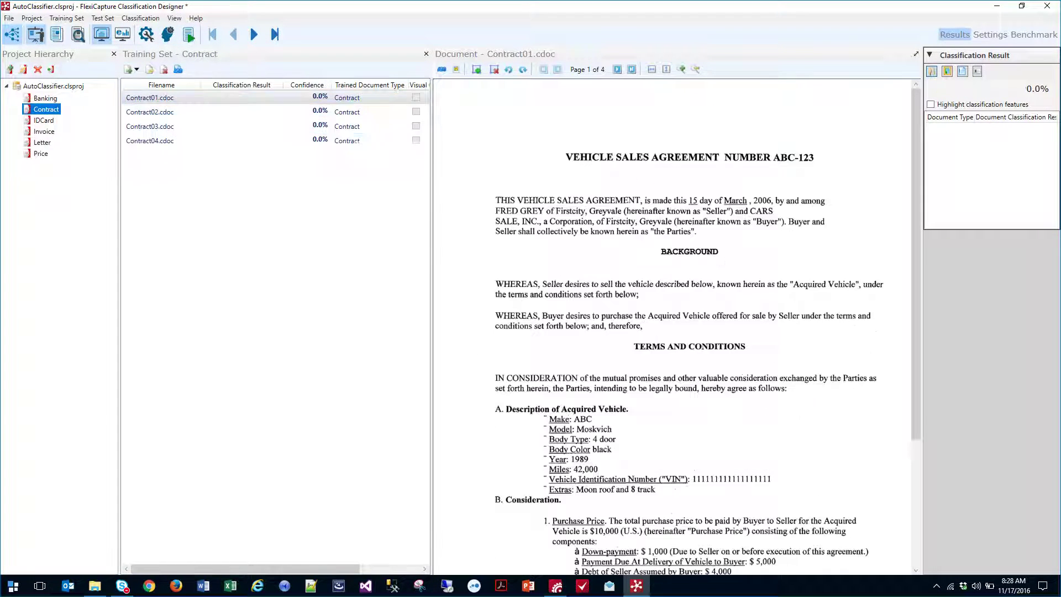
pyautogui.click(161, 126)
pyautogui.hotkey('ctrl', 'a')
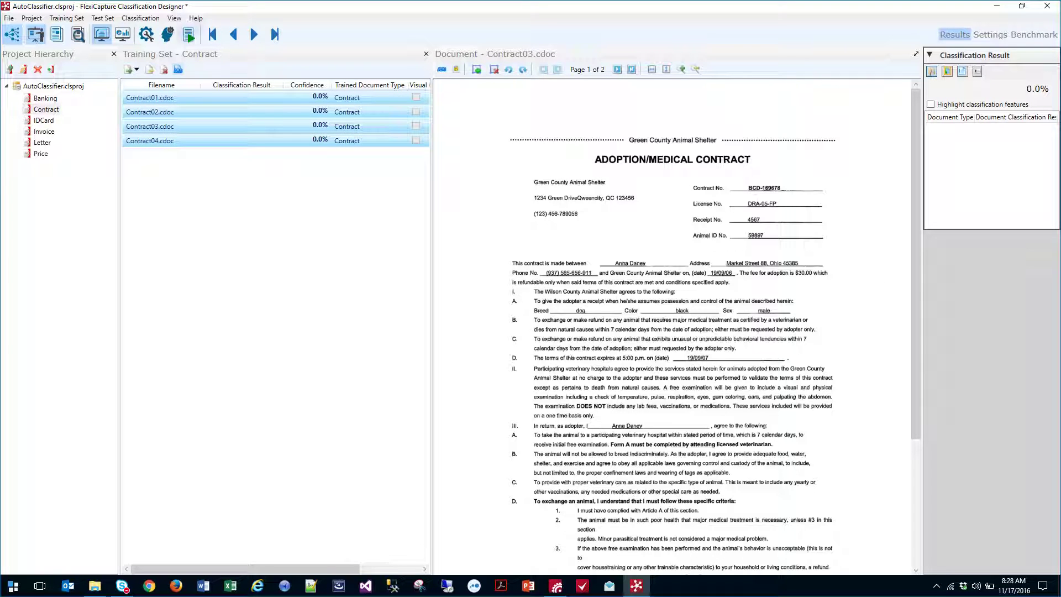
pyautogui.click(189, 35)
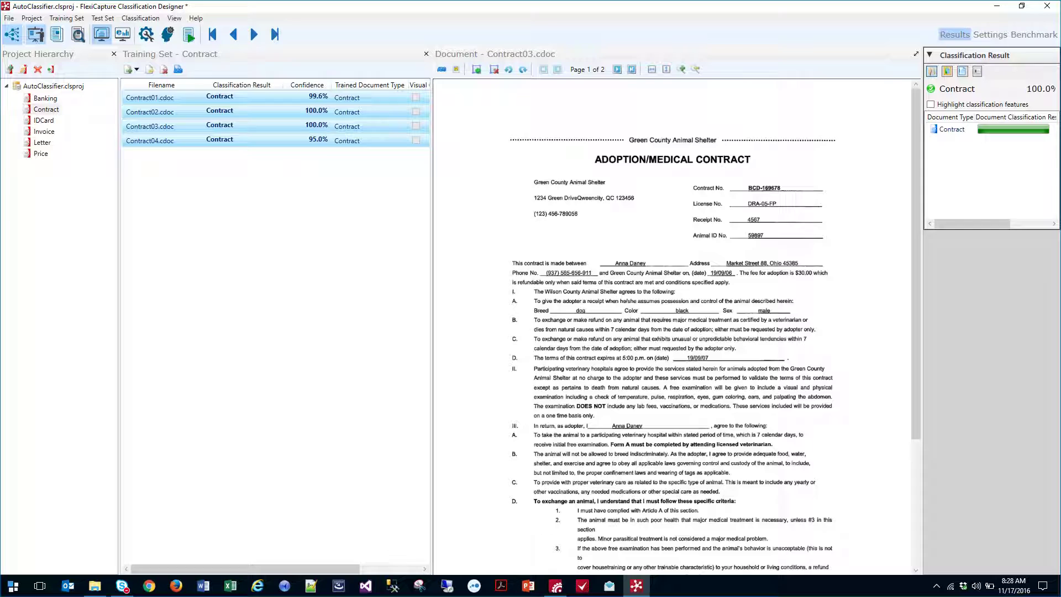
# Classify all the documents in the Letter training set, from Letter01 through Letter04
pyautogui.click(42, 143)
pyautogui.click(160, 127)
pyautogui.hotkey('ctrl', 'a')
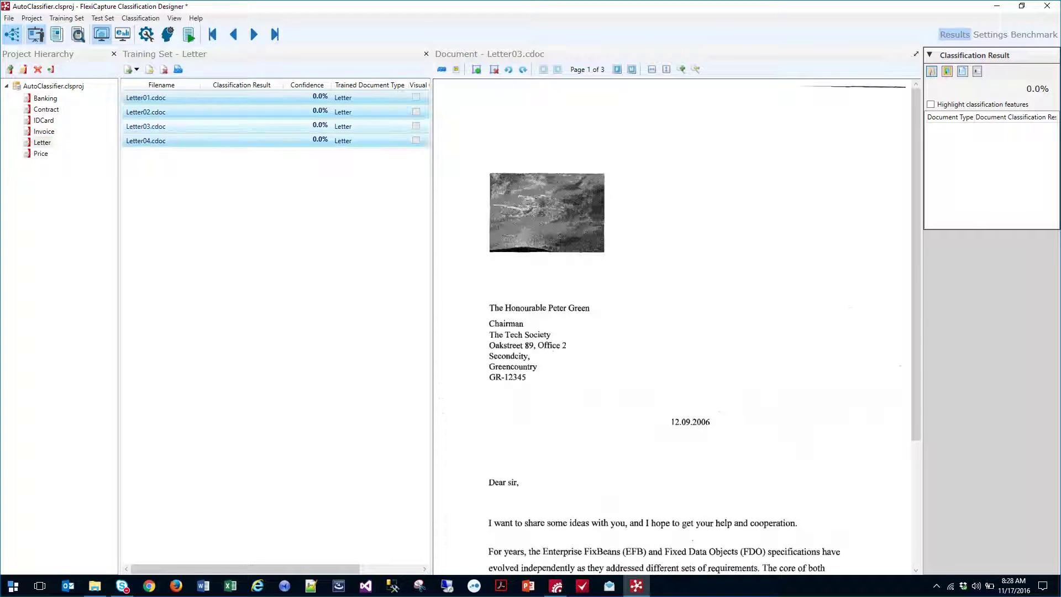
pyautogui.click(188, 34)
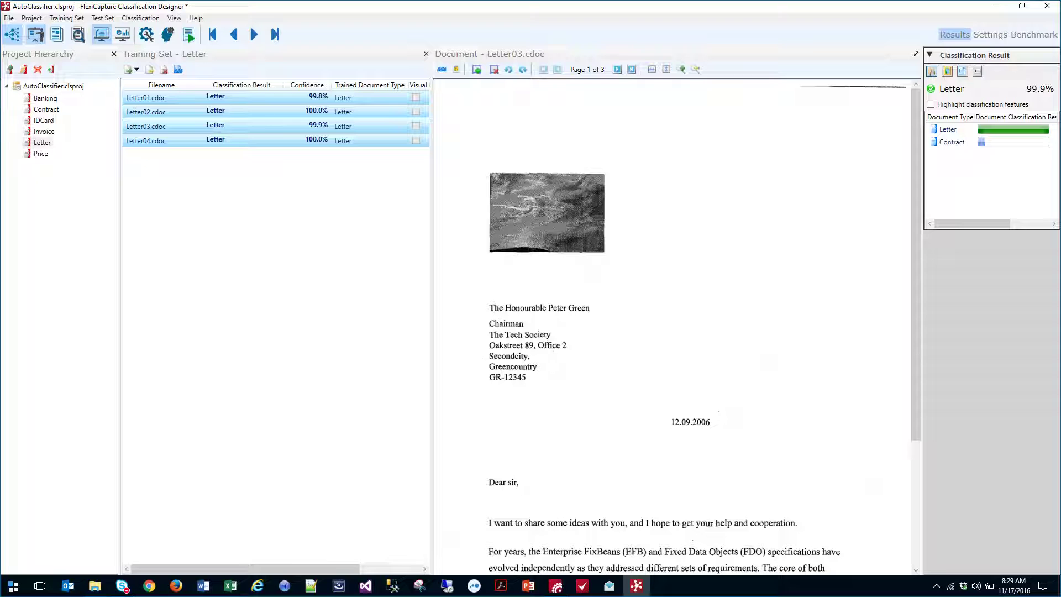
# Review the general settings of the Letter document type, including its visual and content classifier options, and close them without changes
pyautogui.rightClick(36, 143)
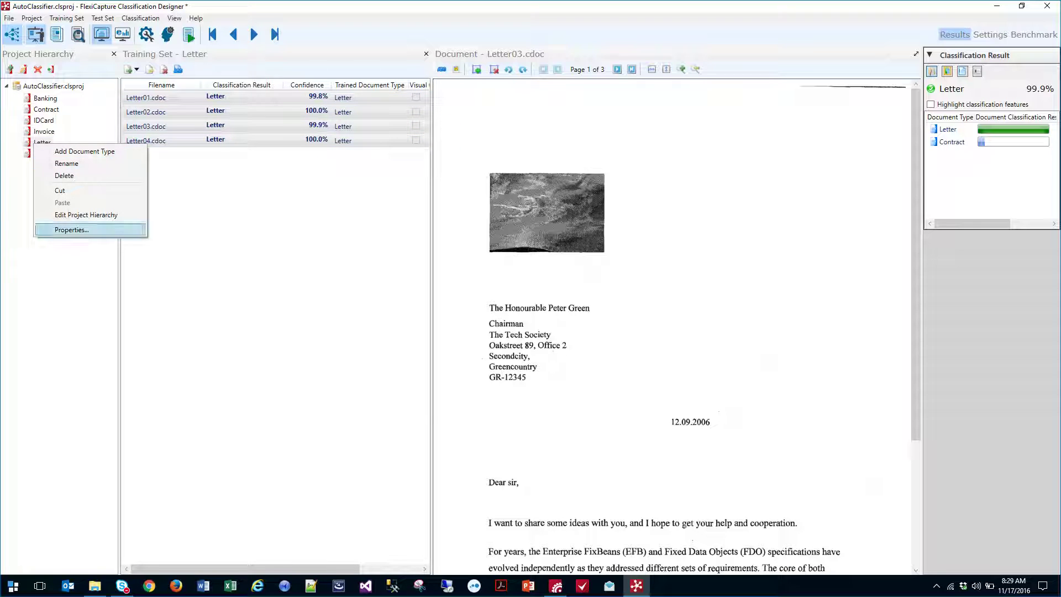
pyautogui.press('Return')
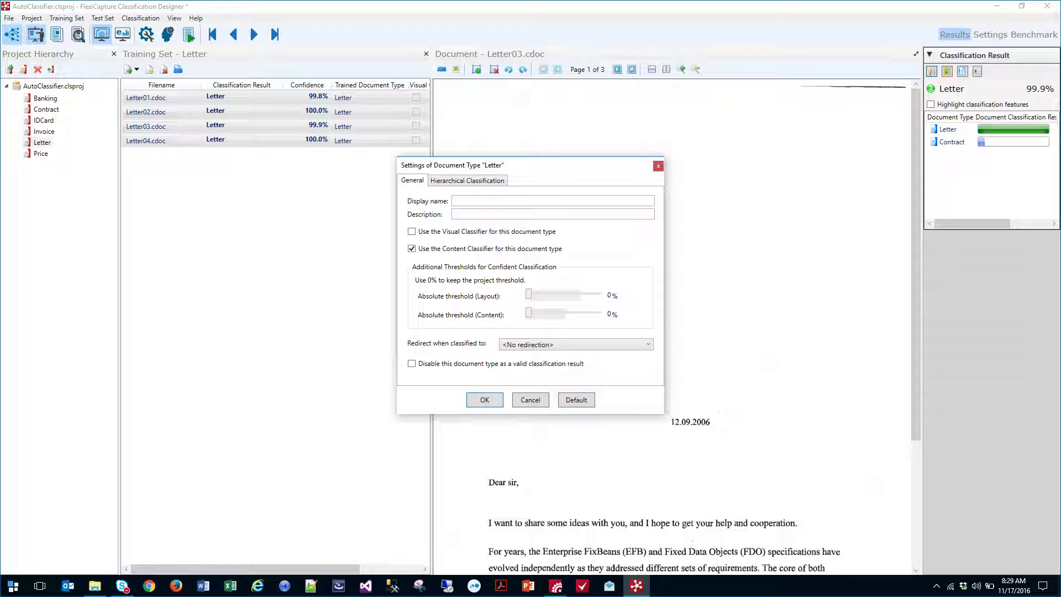
pyautogui.click(530, 400)
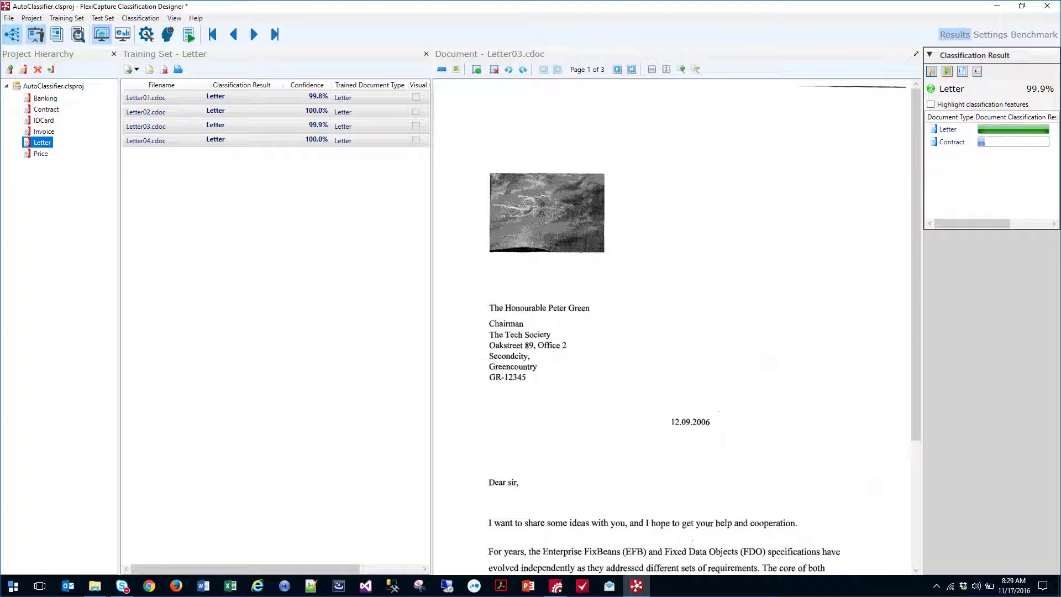
# Train the AutoClassifier.clsproj project on its training documents
pyautogui.click(53, 86)
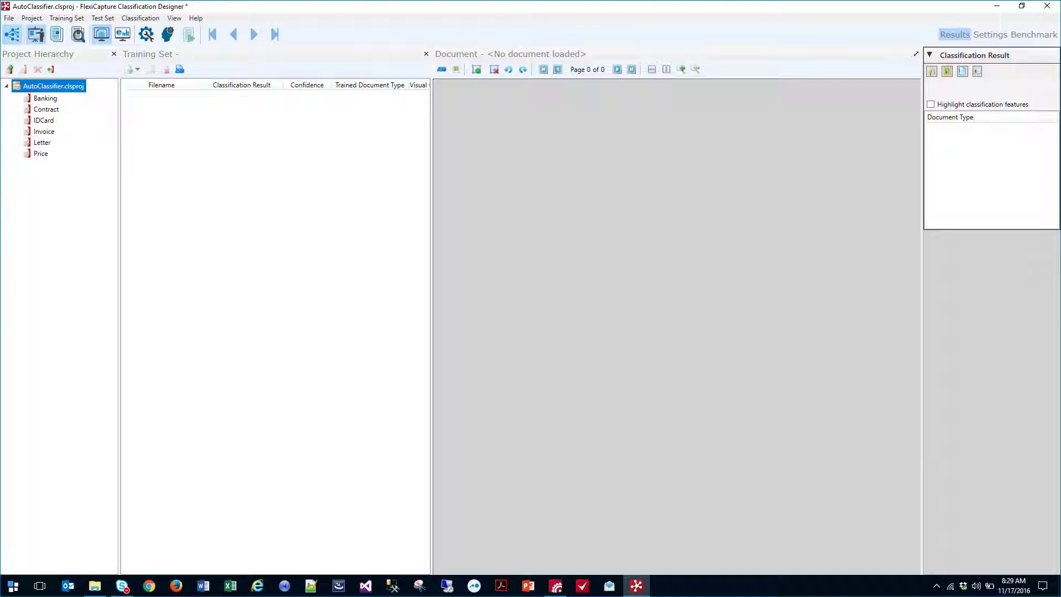
pyautogui.click(46, 98)
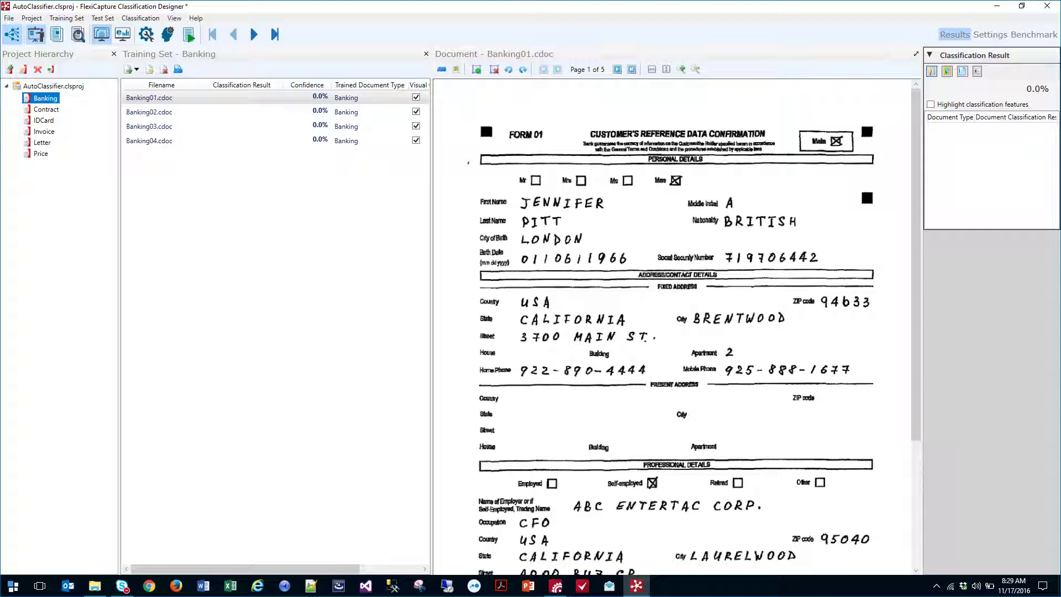
pyautogui.click(54, 86)
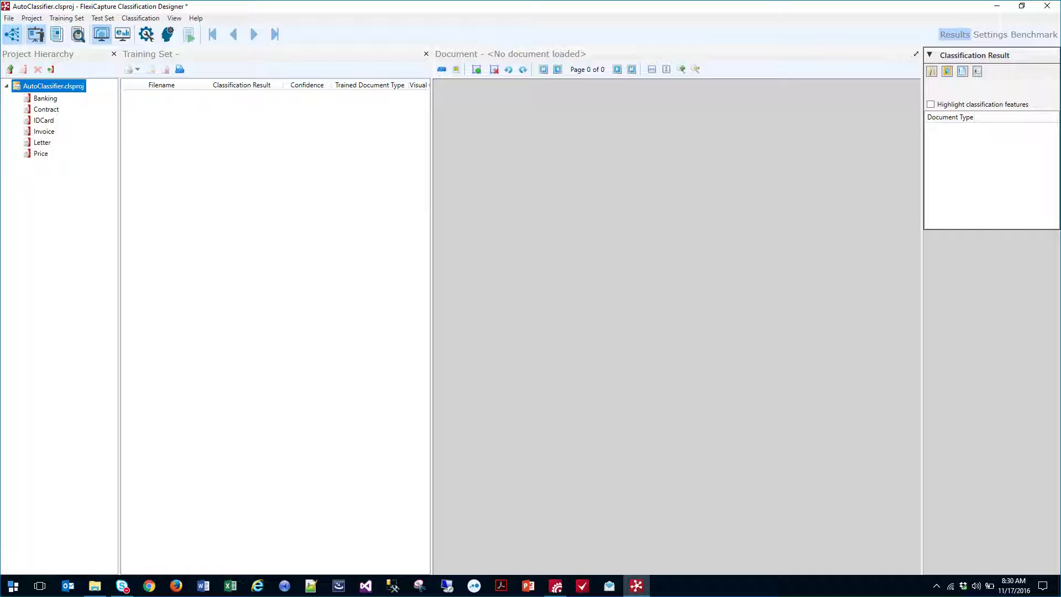
pyautogui.click(140, 18)
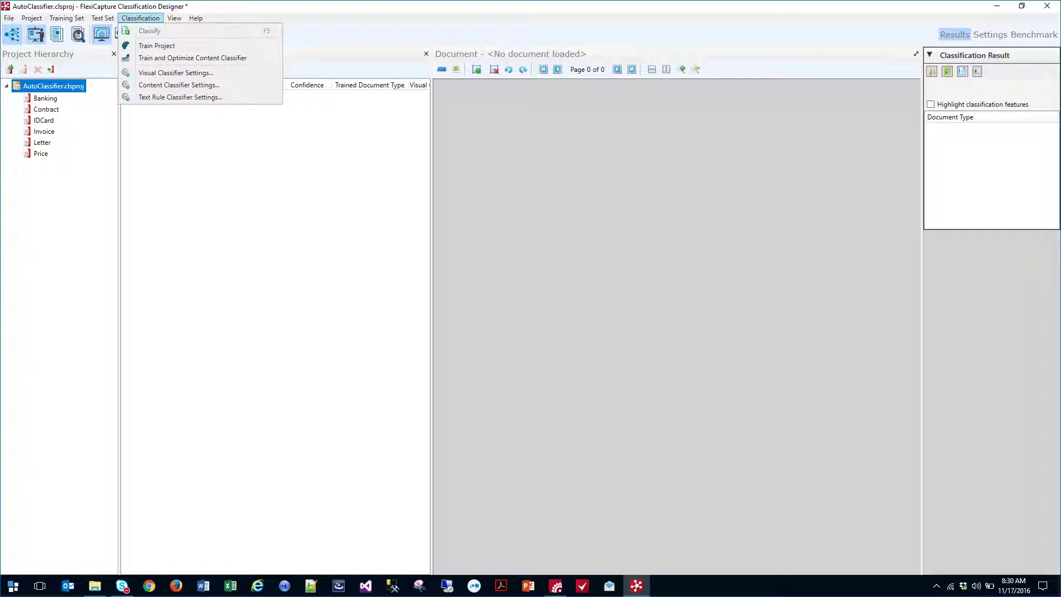
pyautogui.press('Down')
pyautogui.press('Return')
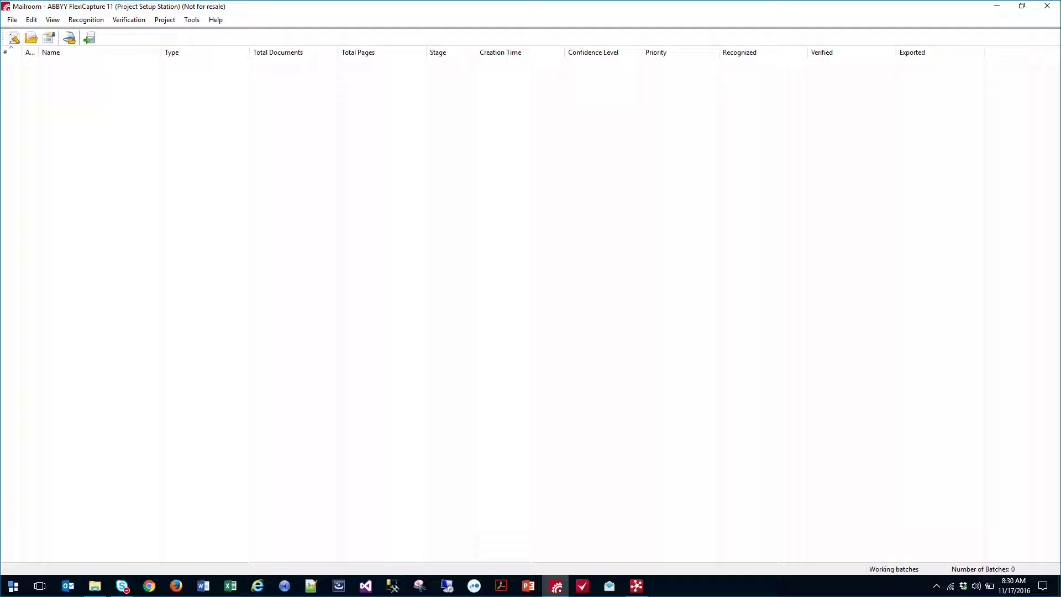
# Switch to File Explorer and send Banking01.pdf, IDCardEE02.pdf, Invoice08.pdf and Letter02.pdf from the All Samples folder to ABBYY FlexiCapture
pyautogui.click(95, 586)
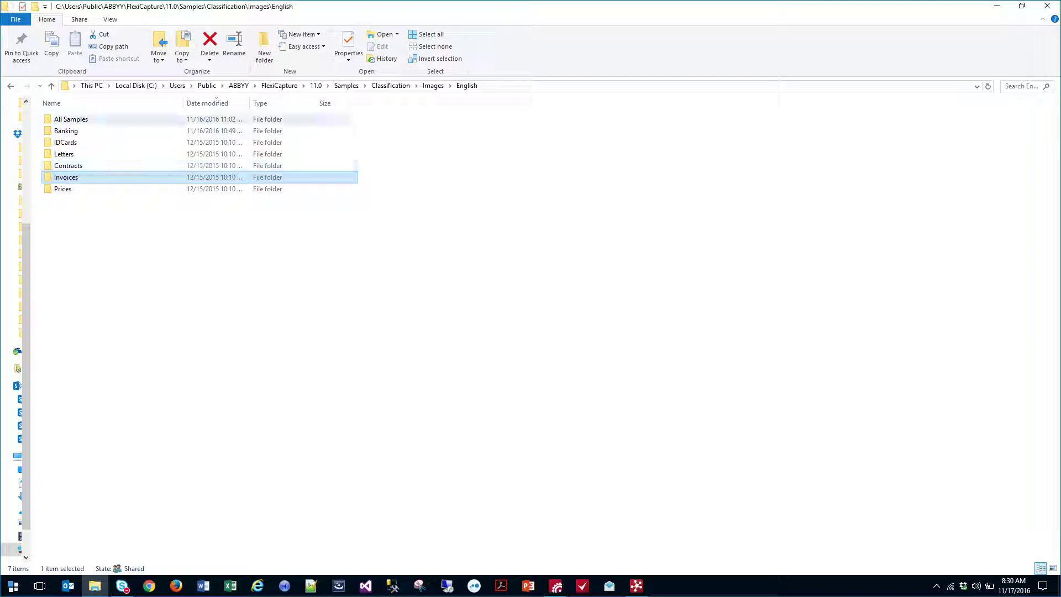
pyautogui.doubleClick(71, 119)
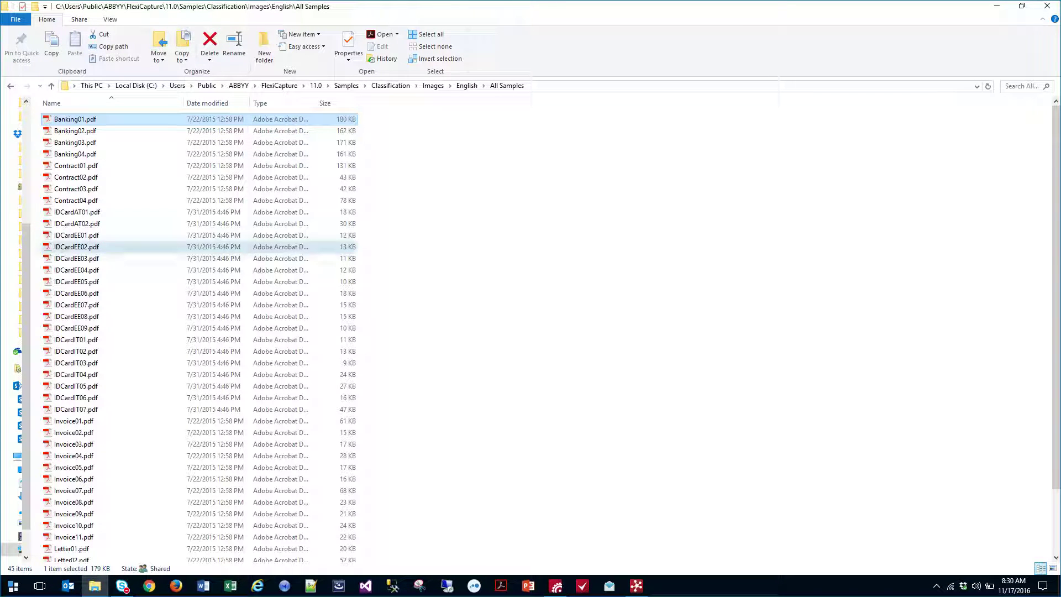
pyautogui.keyDown('ctrl'); pyautogui.click(76, 246); pyautogui.keyUp('ctrl')
pyautogui.keyDown('ctrl'); pyautogui.click(73, 502); pyautogui.keyUp('ctrl')
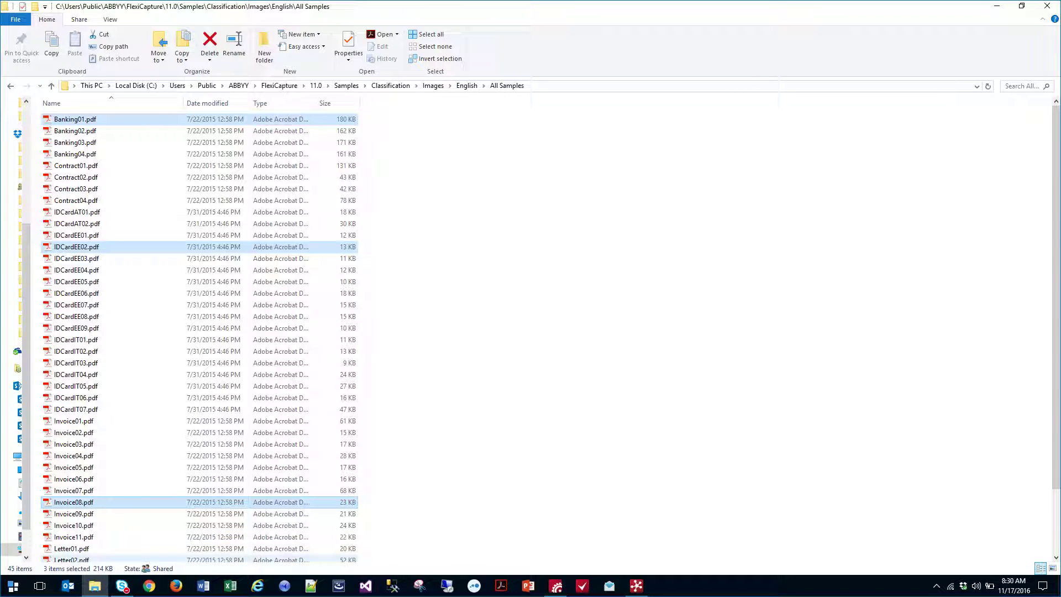
pyautogui.keyDown('ctrl'); pyautogui.click(71, 560); pyautogui.keyUp('ctrl')
pyautogui.rightClick(221, 242)
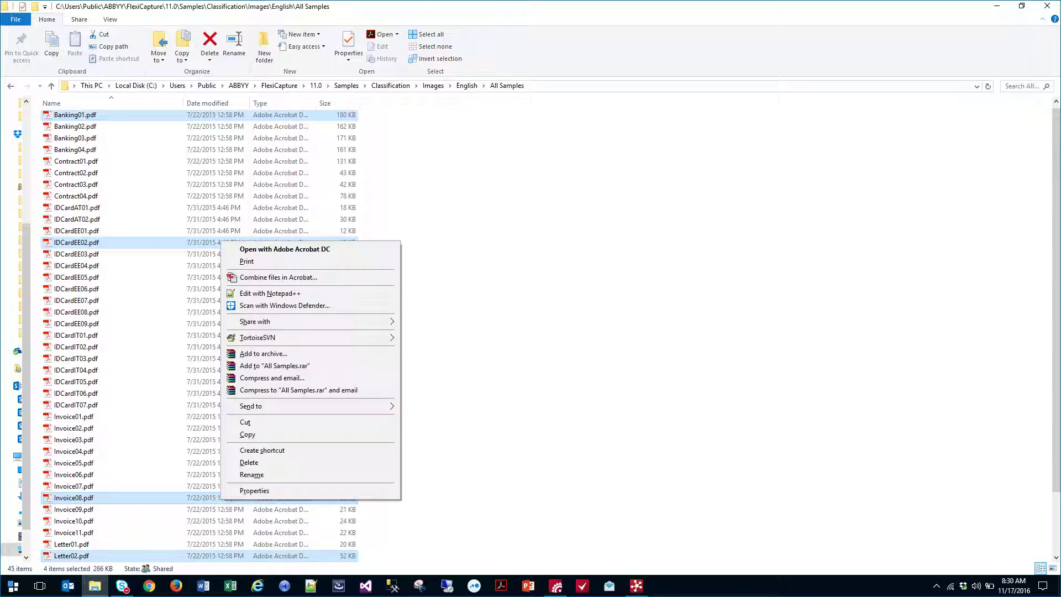
pyautogui.moveTo(310, 405)
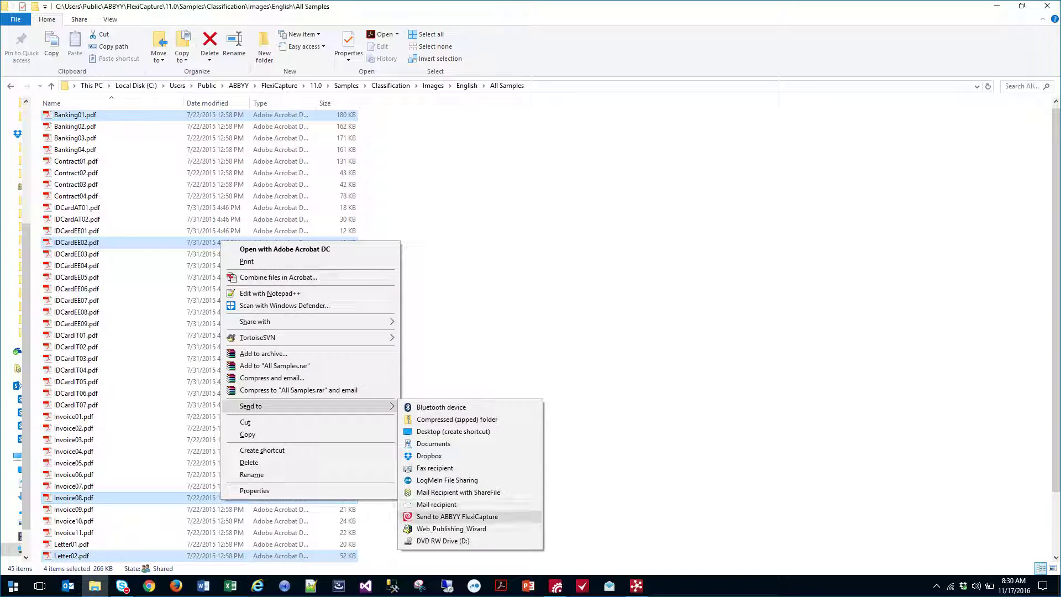
pyautogui.click(457, 517)
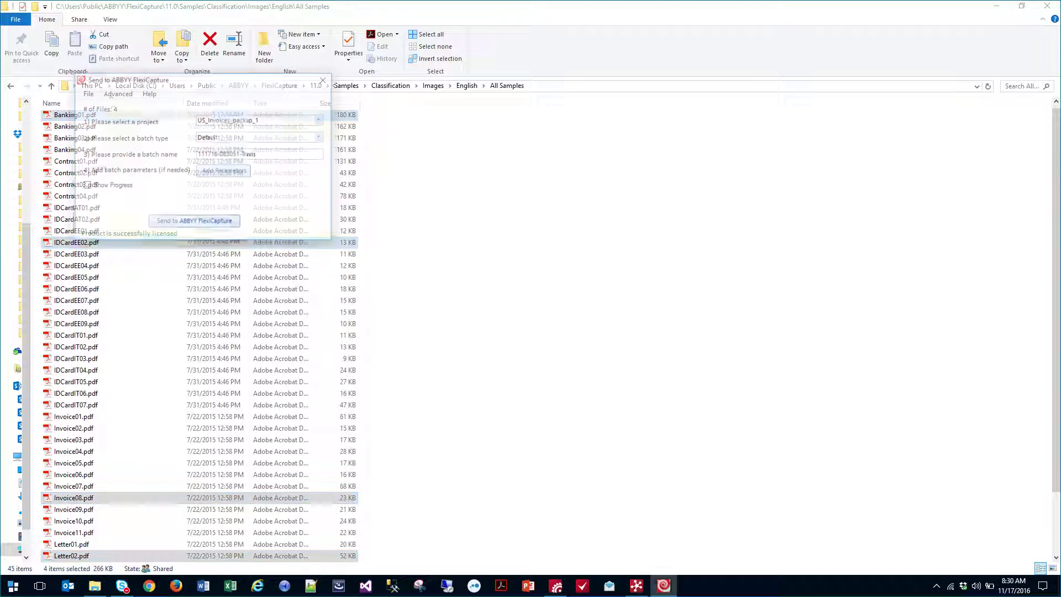
# Submit the batch to the Mailroom project with the progress display turned on, and acknowledge the upload
pyautogui.click(321, 120)
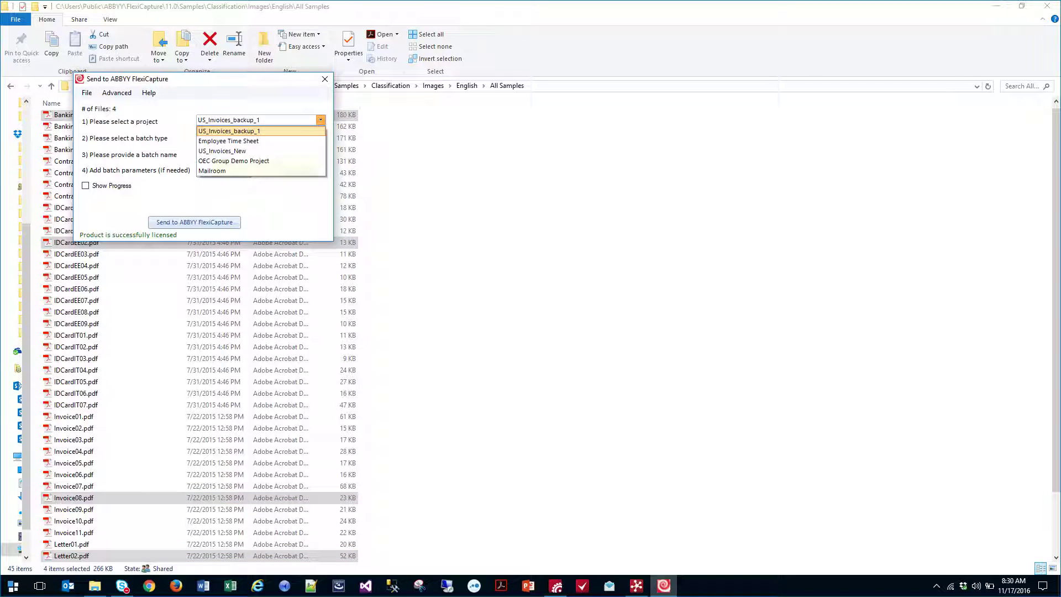
pyautogui.click(238, 171)
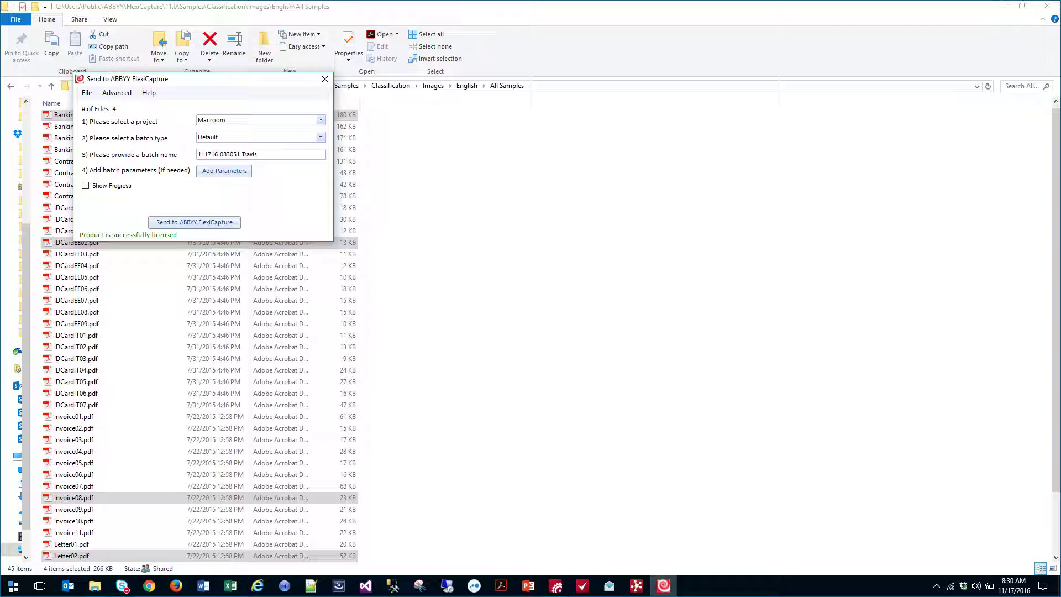
pyautogui.click(86, 186)
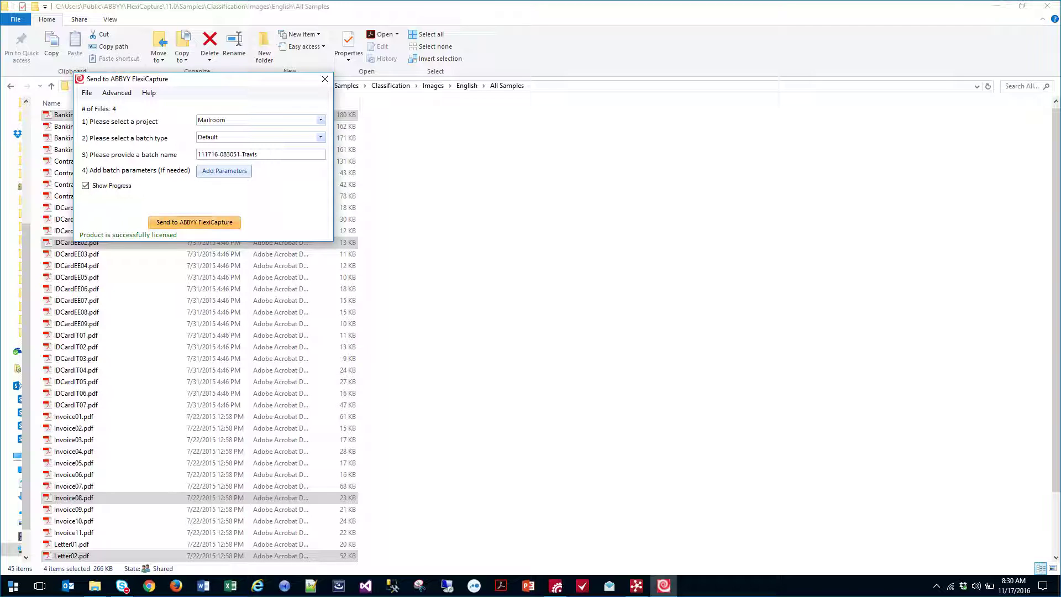
pyautogui.click(194, 222)
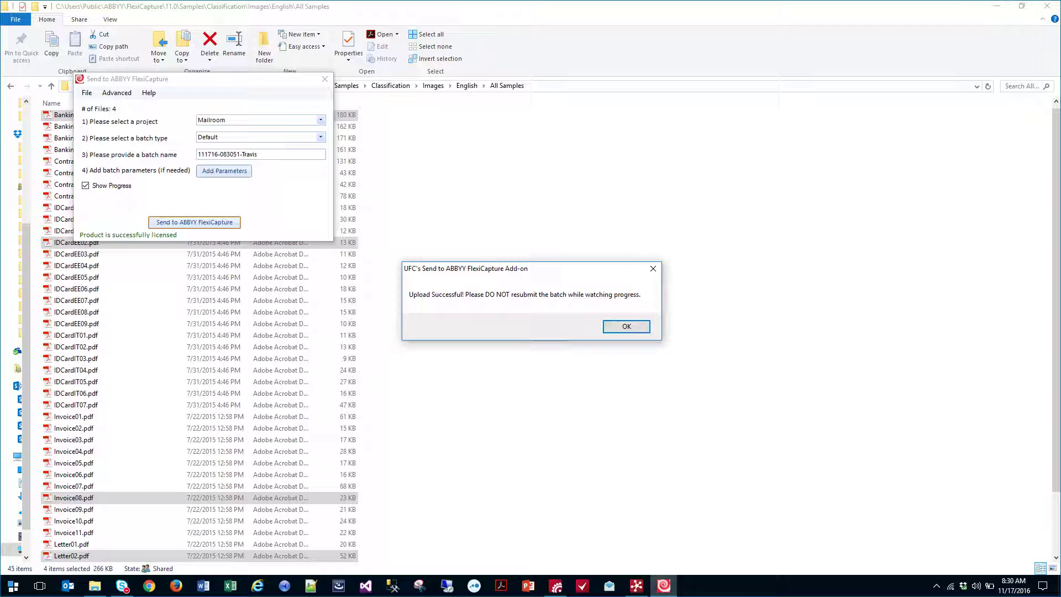
pyautogui.press('Return')
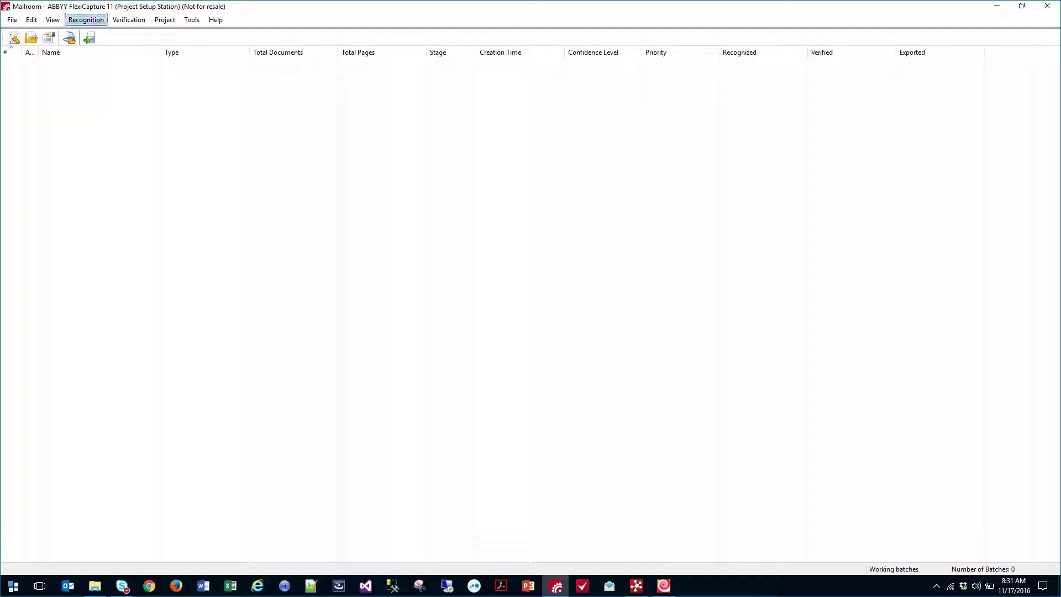
# Check the processing progress of the submitted batch and dismiss the add-on's notice
pyautogui.click(52, 20)
pyautogui.click(86, 44)
pyautogui.hotkey('alt', 'Tab')
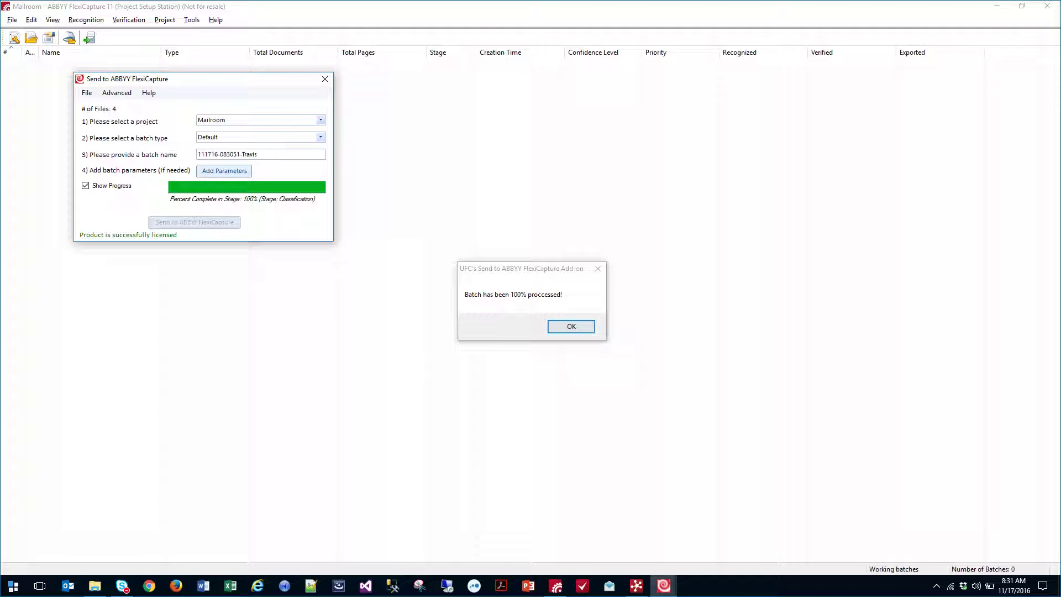
pyautogui.press('Return')
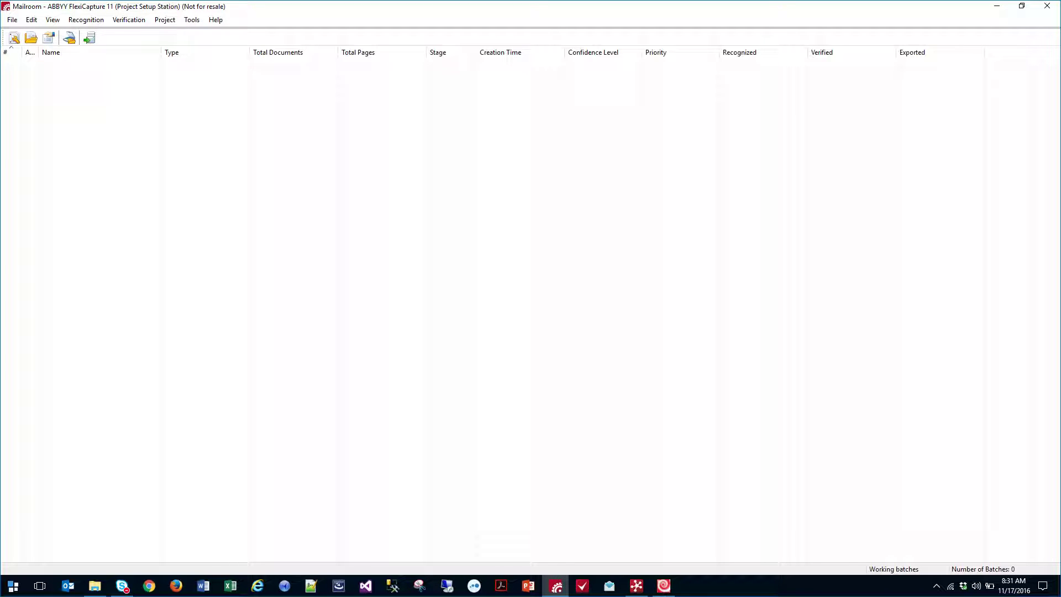
pyautogui.click(12, 20)
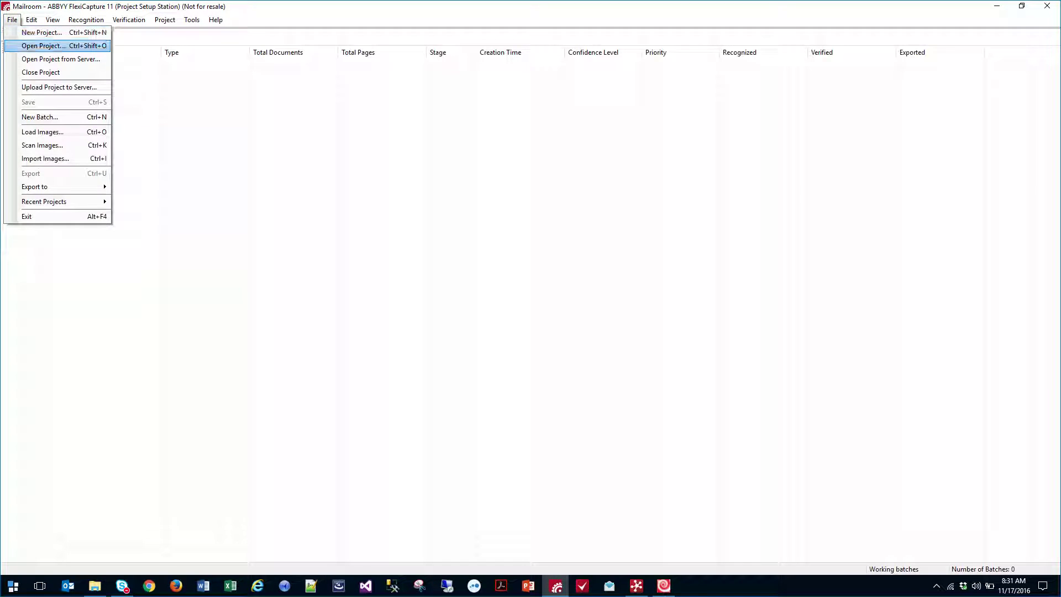
pyautogui.click(60, 60)
pyautogui.click(572, 348)
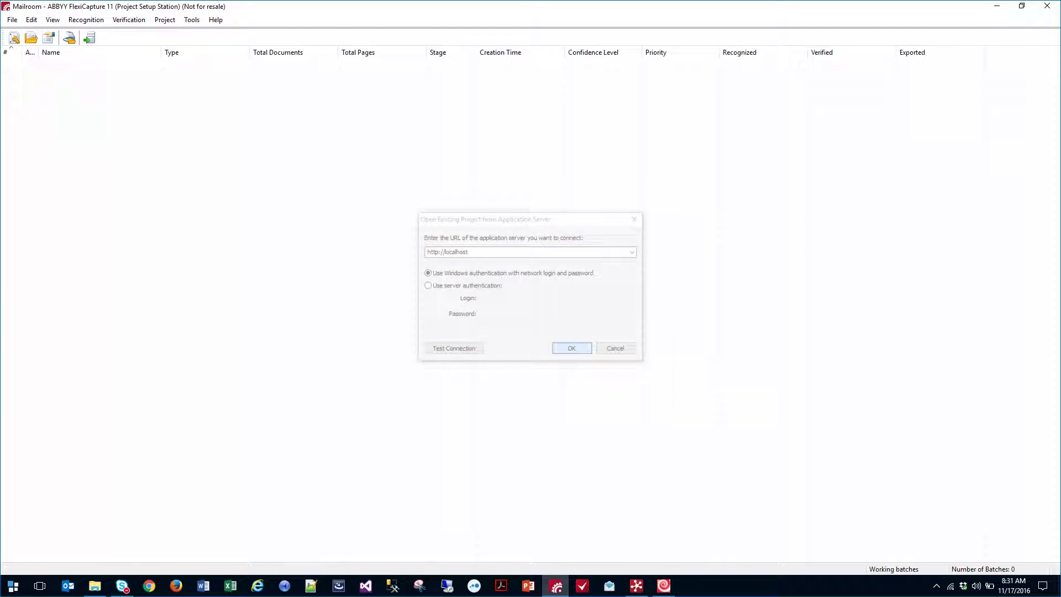
pyautogui.press('Down')
pyautogui.press('Return')
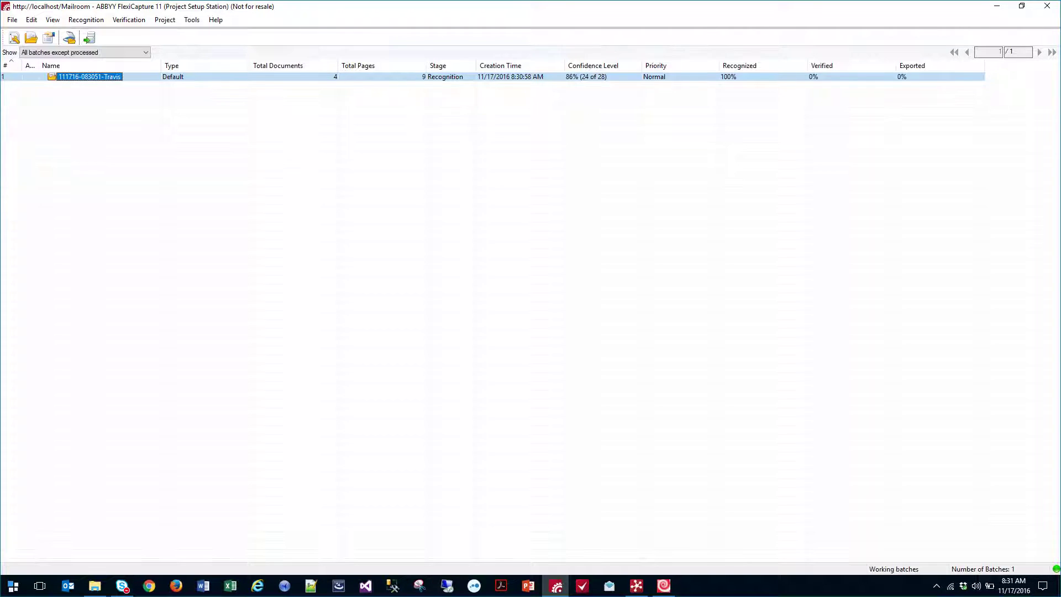
# Open the submitted batch and review the assigned document type of each document in turn, from the first to the fourth
pyautogui.press('Return')
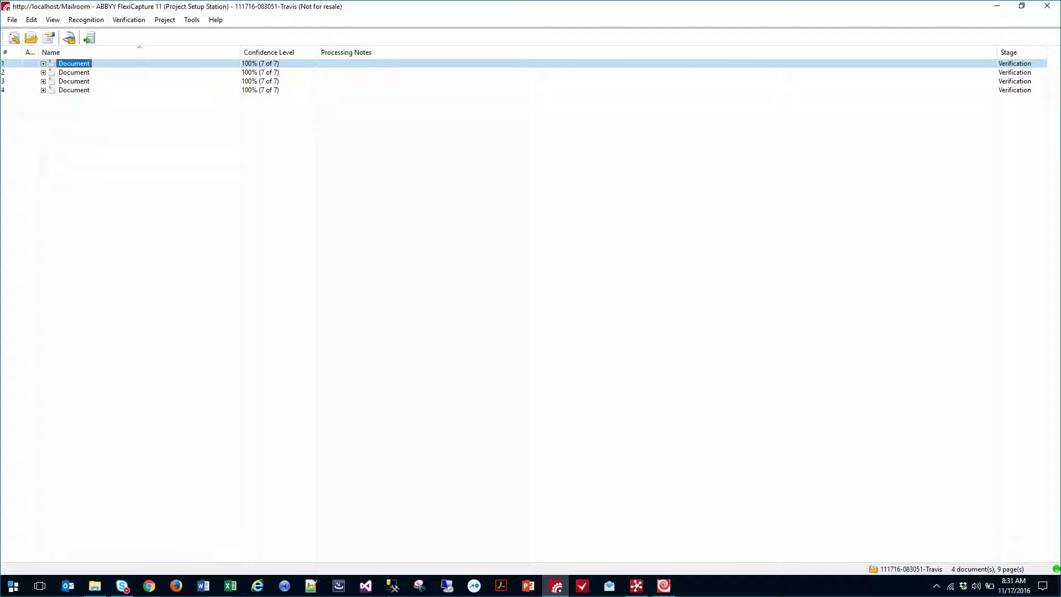
pyautogui.press('Return')
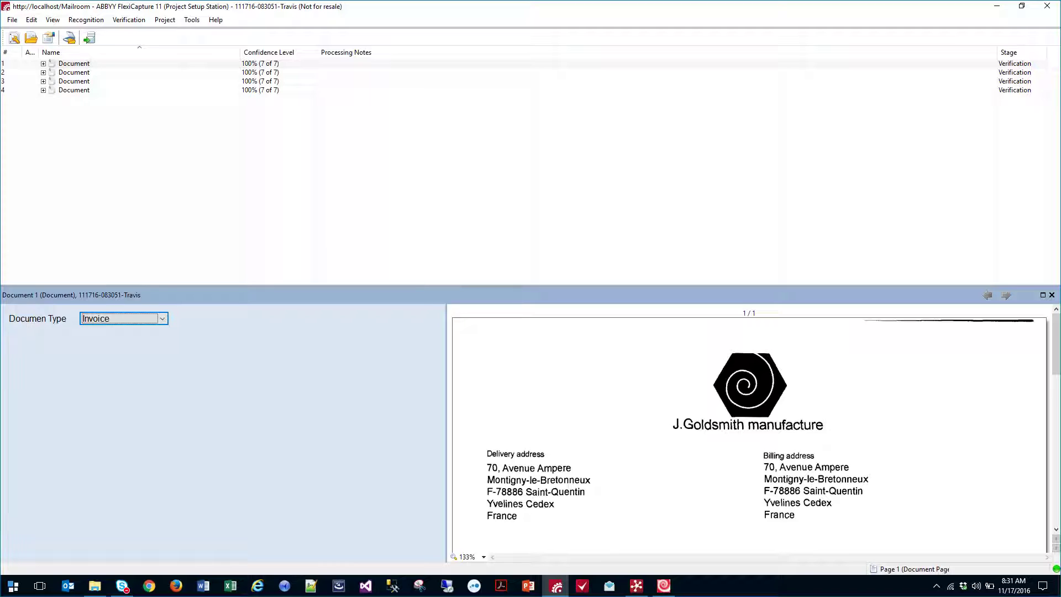
pyautogui.press('Return')
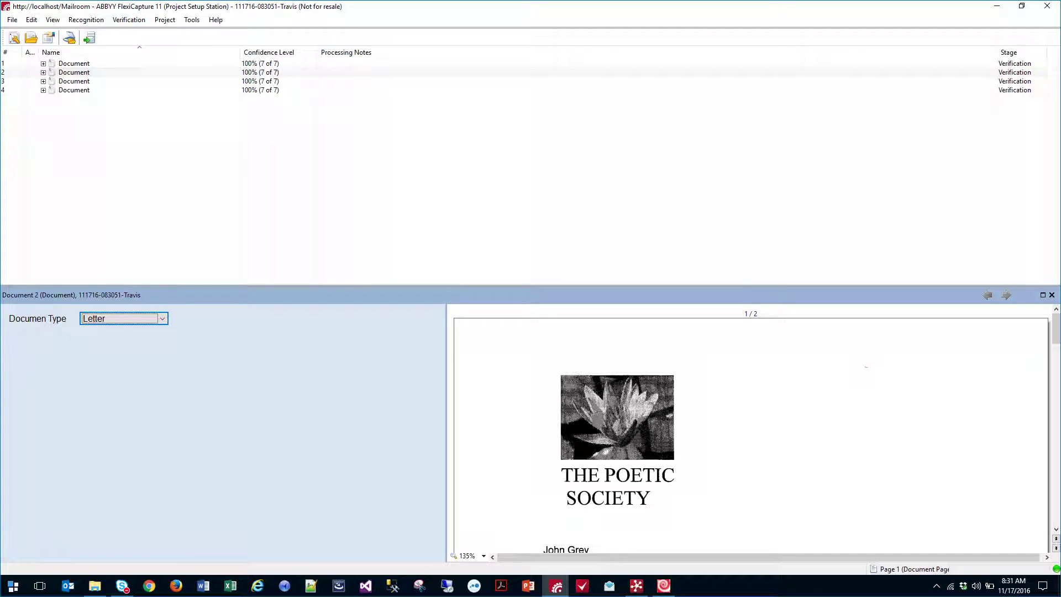
pyautogui.press('Down')
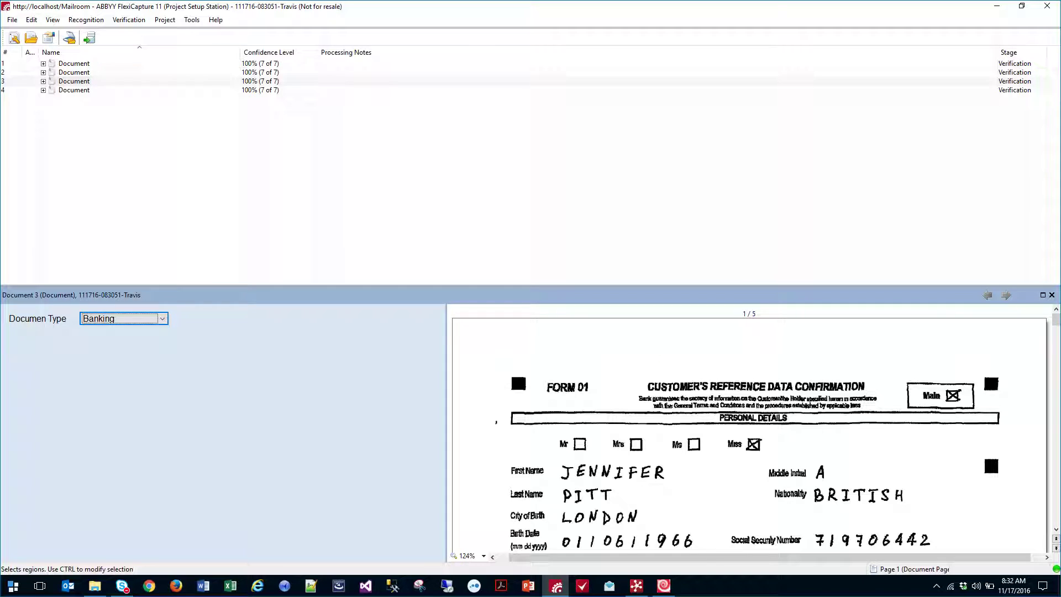
pyautogui.press('Down')
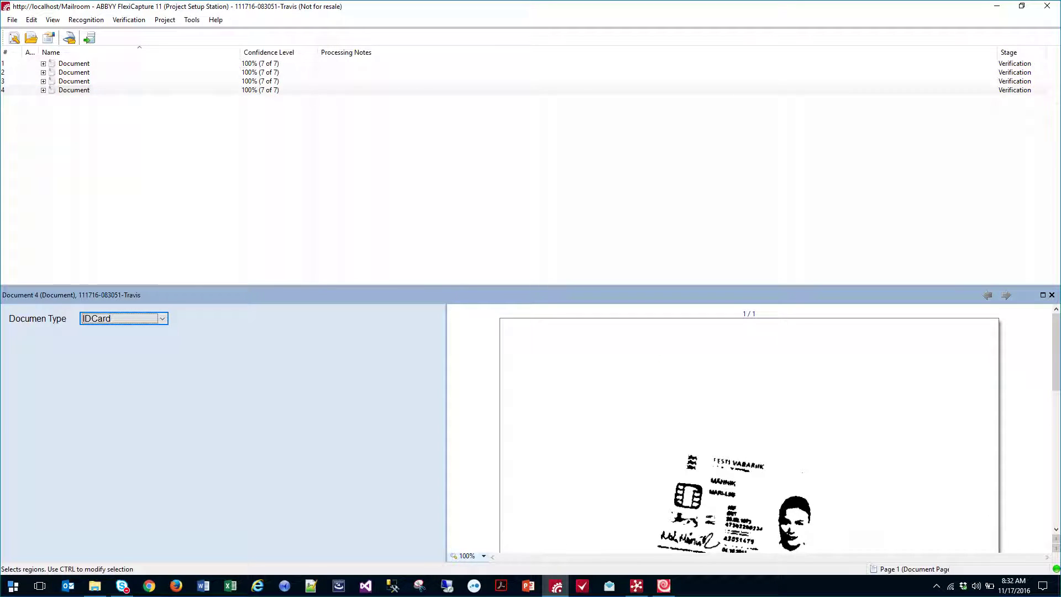
# Examine the ID card image of the fourth document at Fit to Width zoom
pyautogui.click(465, 556)
pyautogui.click(465, 556)
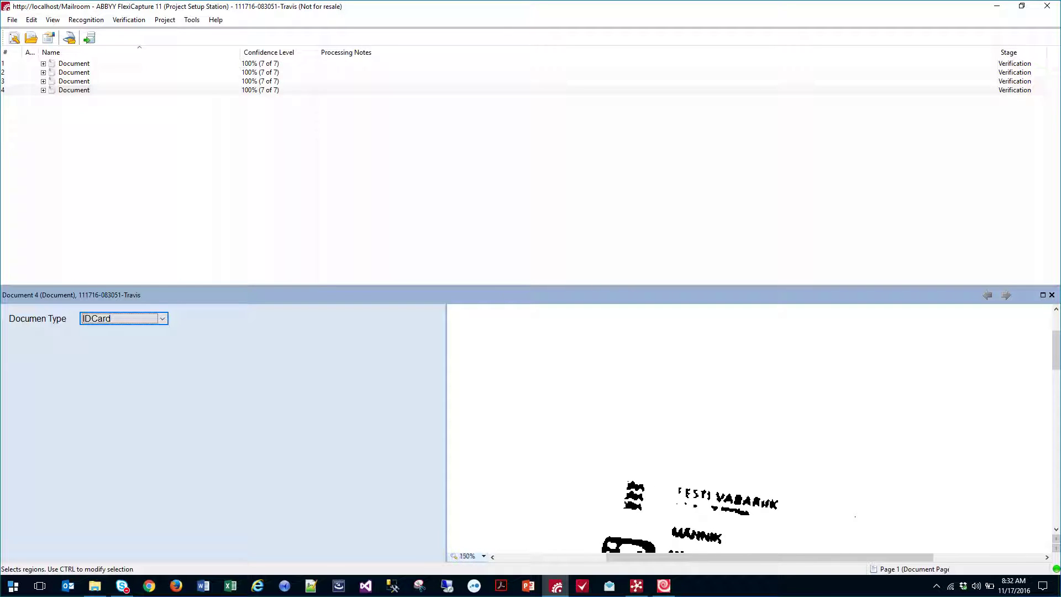
pyautogui.click(483, 556)
pyautogui.click(481, 410)
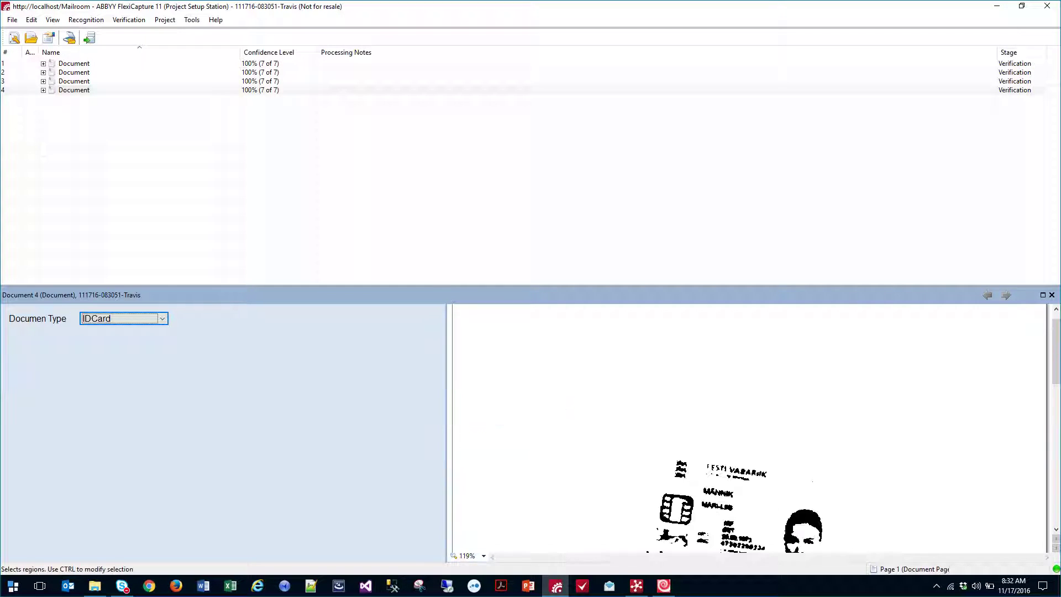
pyautogui.scroll(-3, 749, 428)
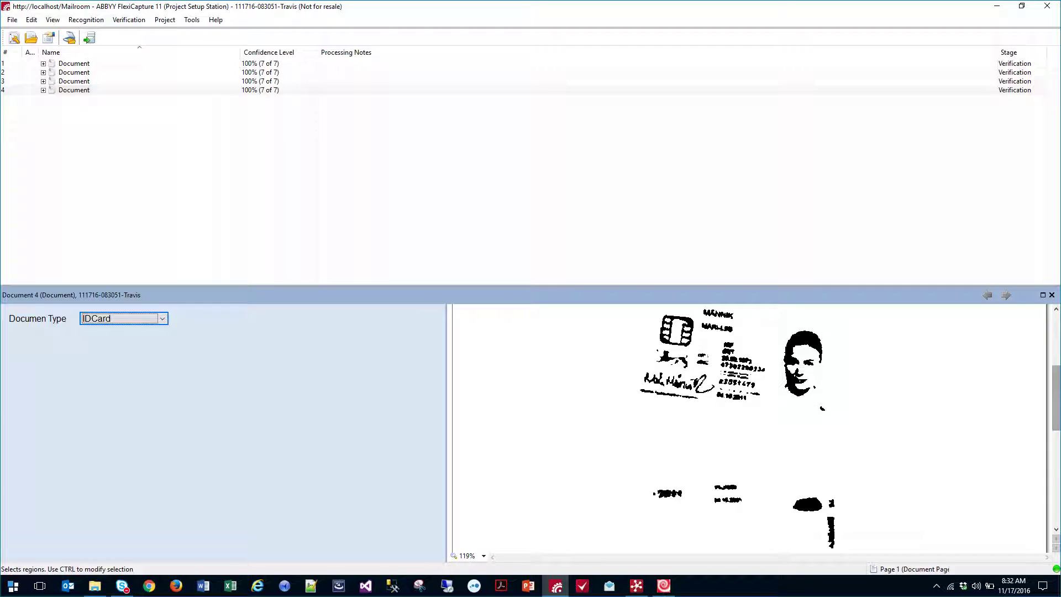
# Reopen the first document and view its whole page at Best Fit zoom
pyautogui.doubleClick(74, 64)
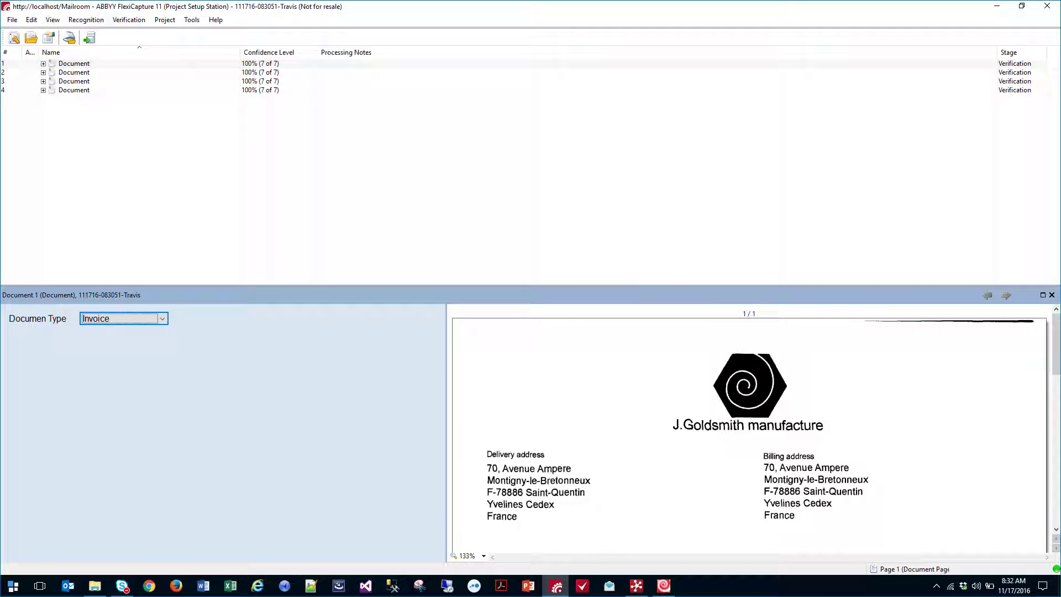
pyautogui.click(484, 556)
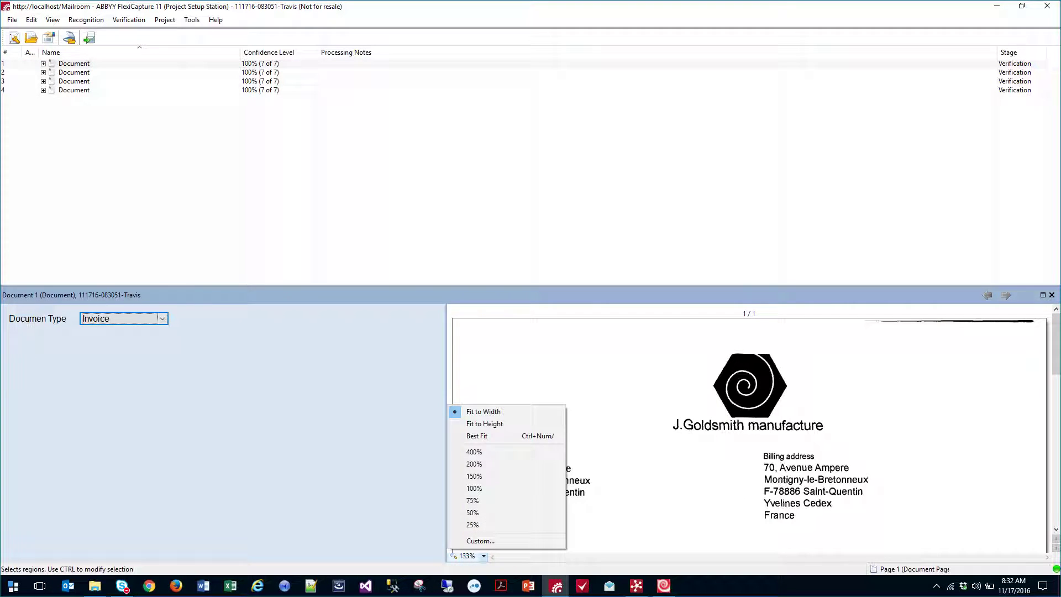
pyautogui.click(470, 436)
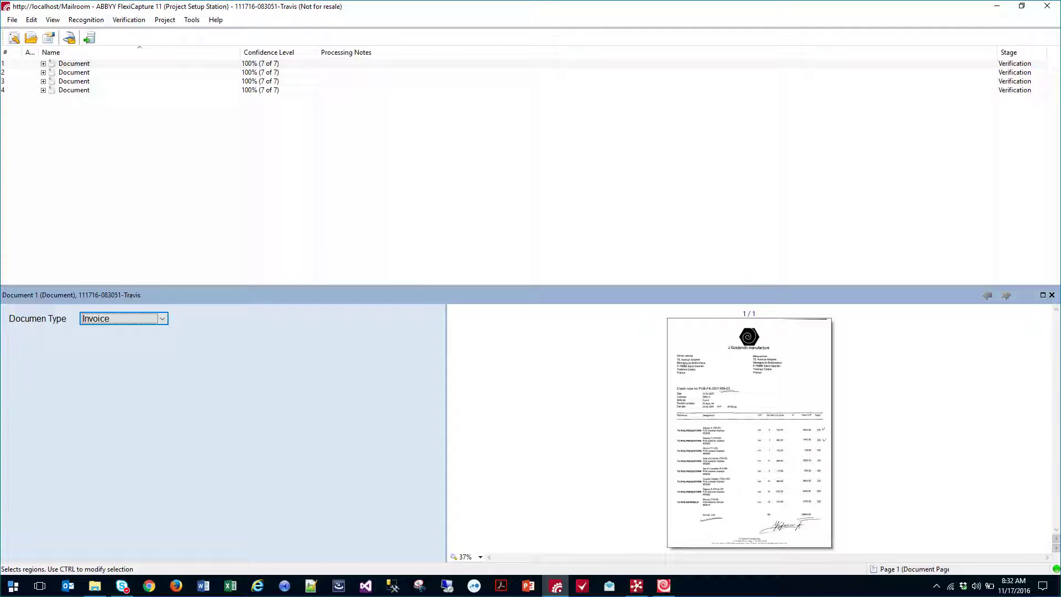
# Inspect the Classification stage in the workflow settings of the Mailroom project properties and close them without changes
pyautogui.click(165, 20)
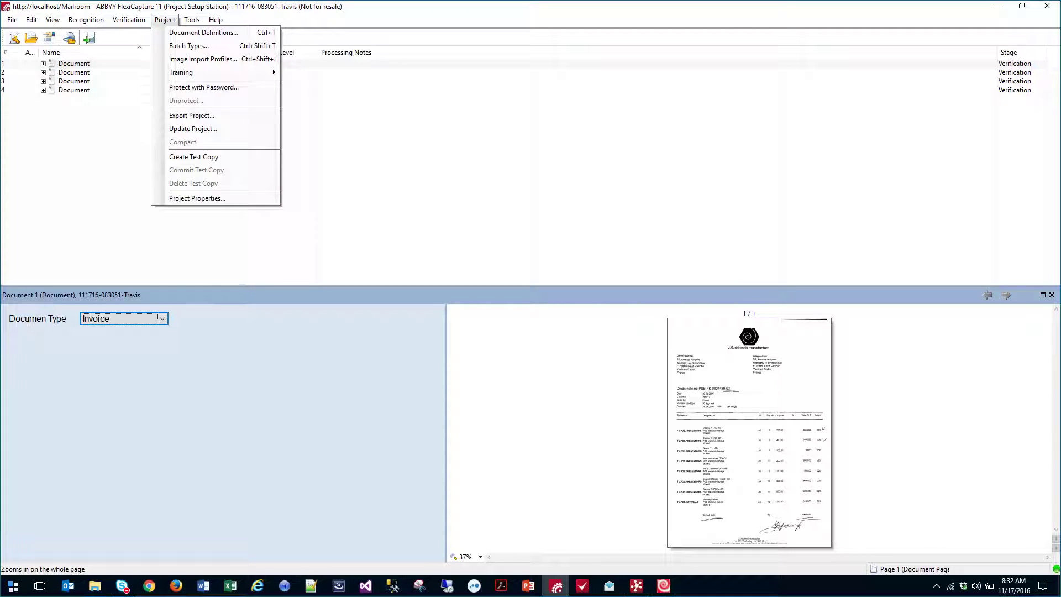
pyautogui.click(197, 198)
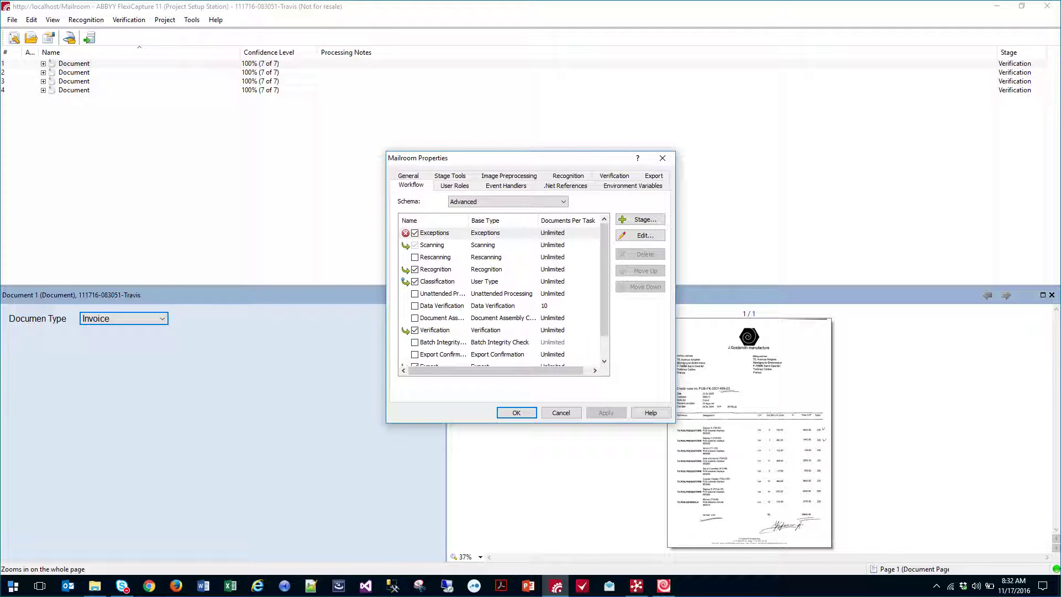
pyautogui.click(438, 281)
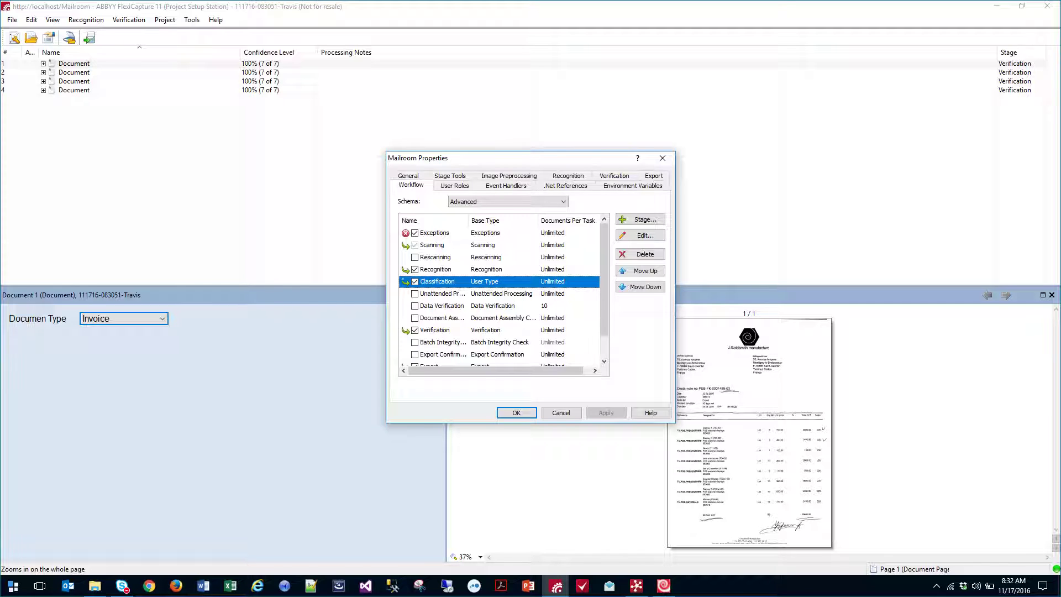
pyautogui.press('Return')
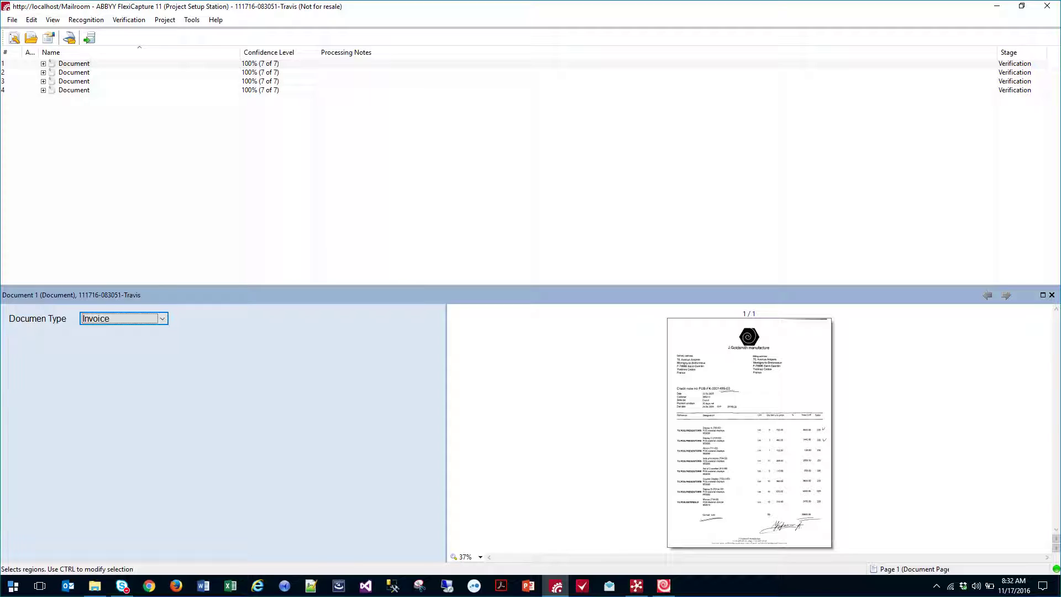